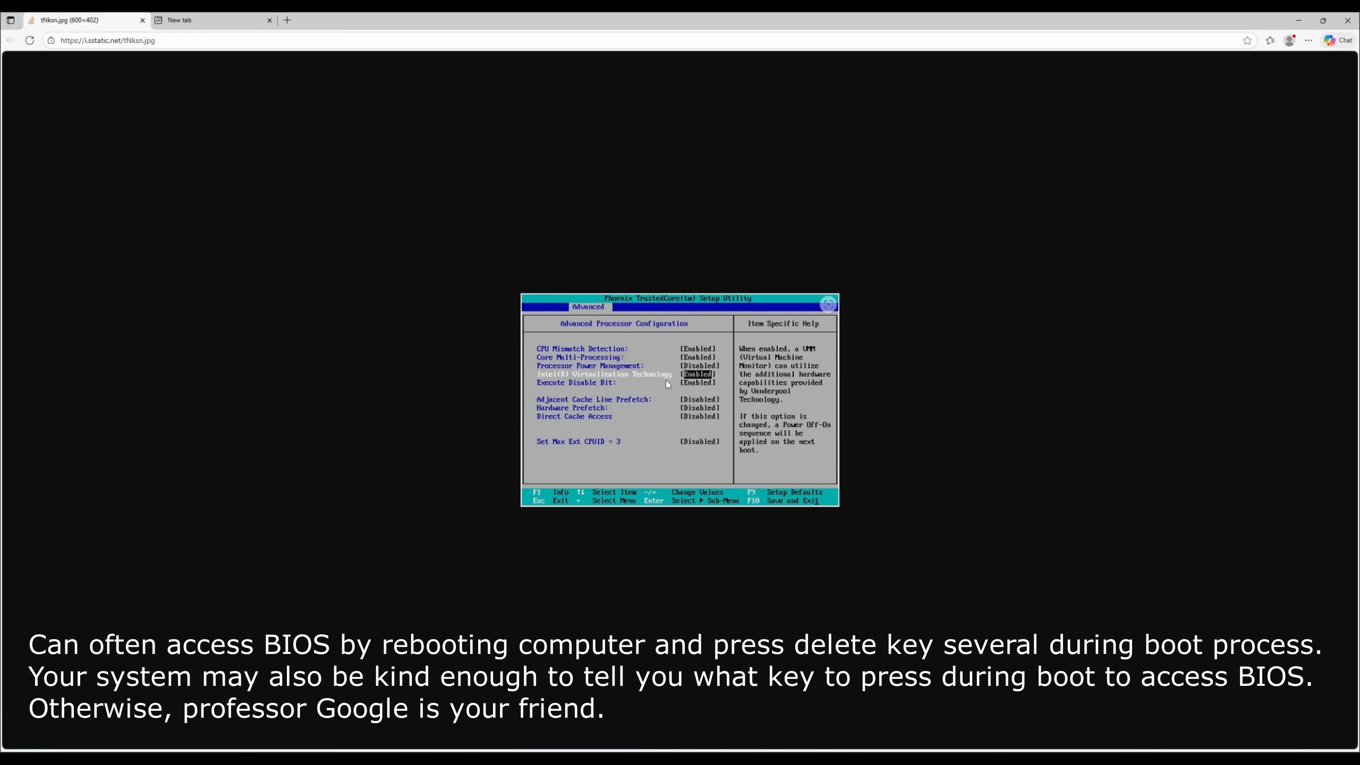
# - Open the VirtualBox downloads page in the second browser tab
pyautogui.click(546, 268)
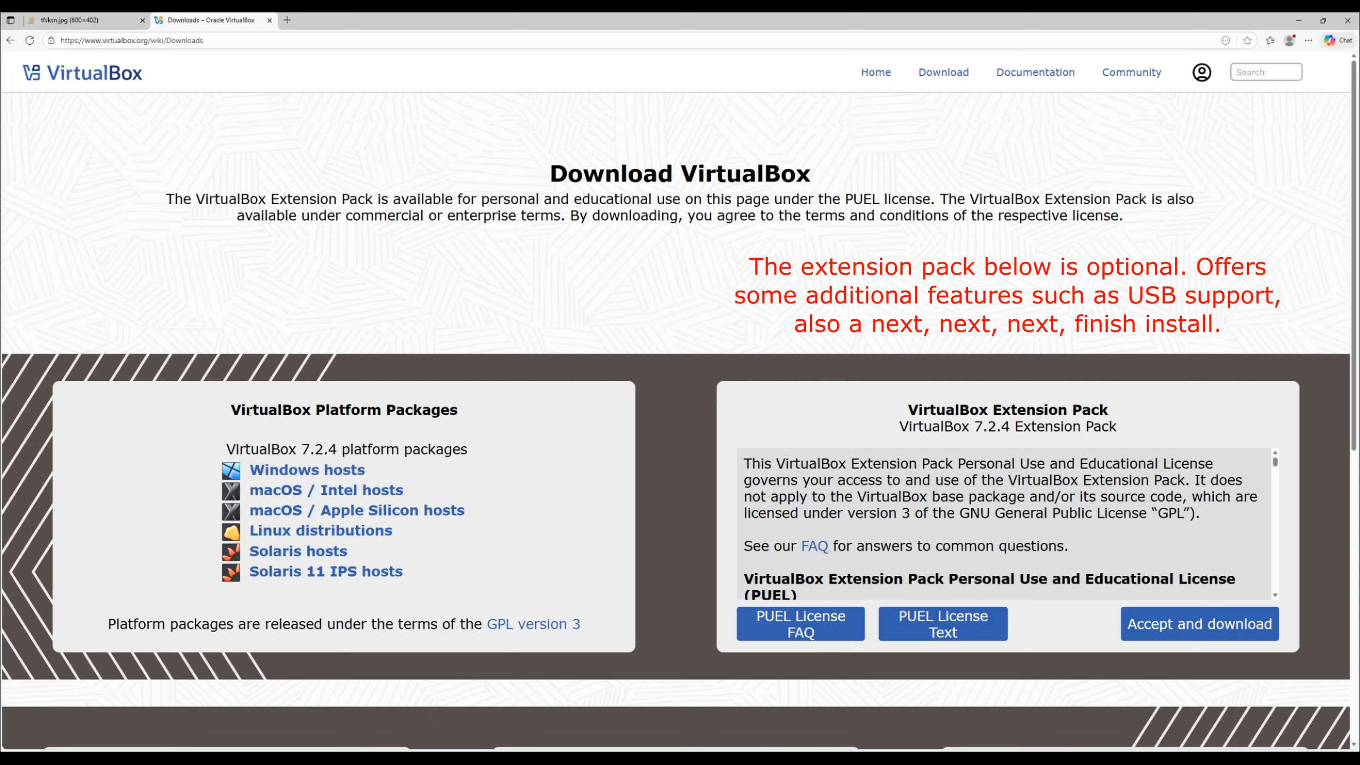
# - Search Google for ubuntu in a new tab and open the Ubuntu Desktop page on ubuntu.com
pyautogui.hotkey('ctrl', 't')
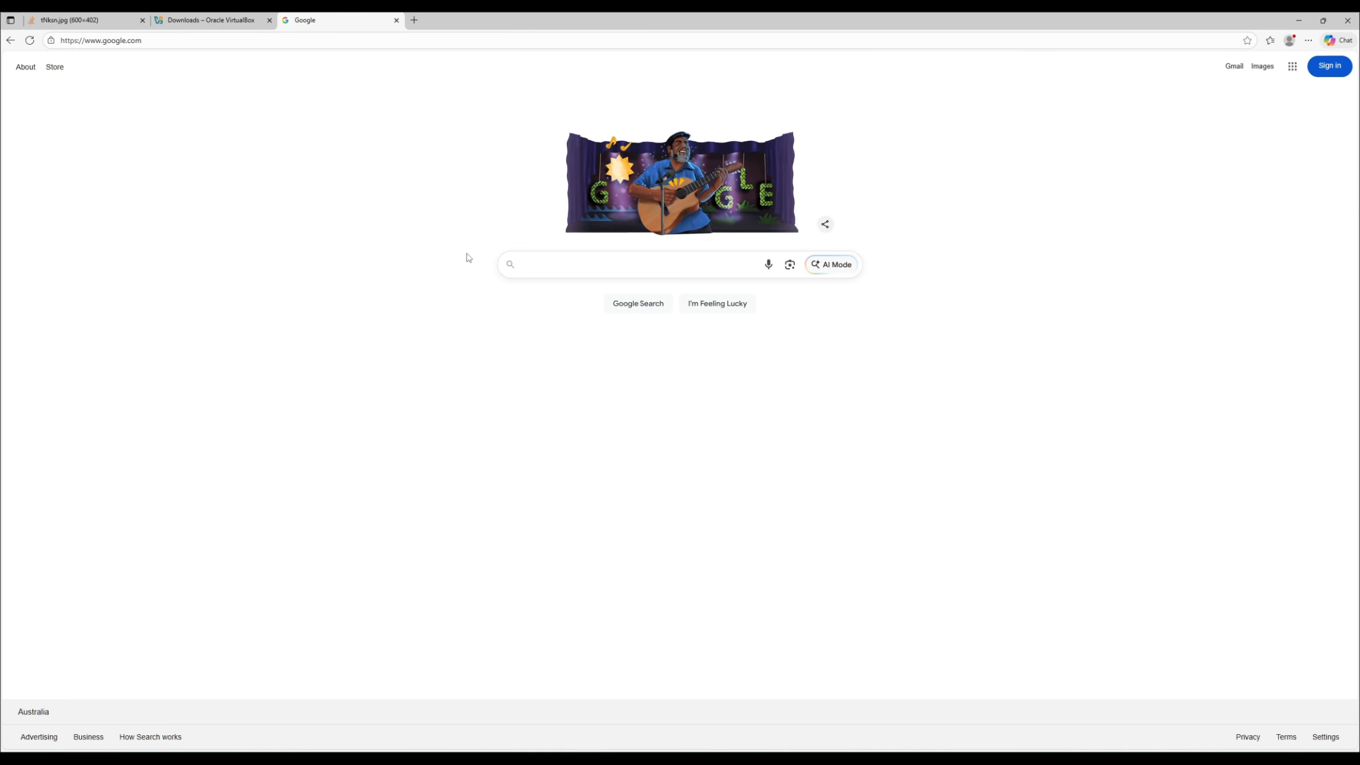
pyautogui.click(570, 268)
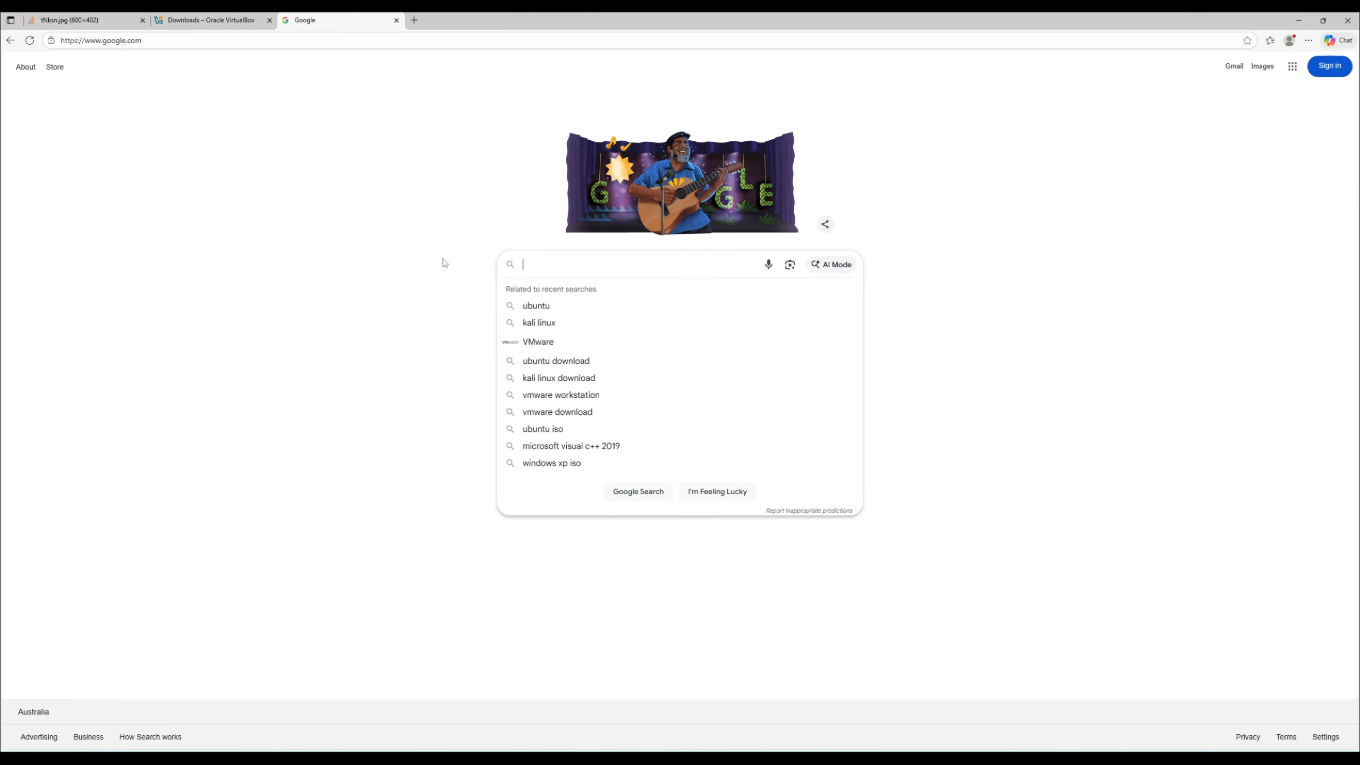
pyautogui.write('ubunt')
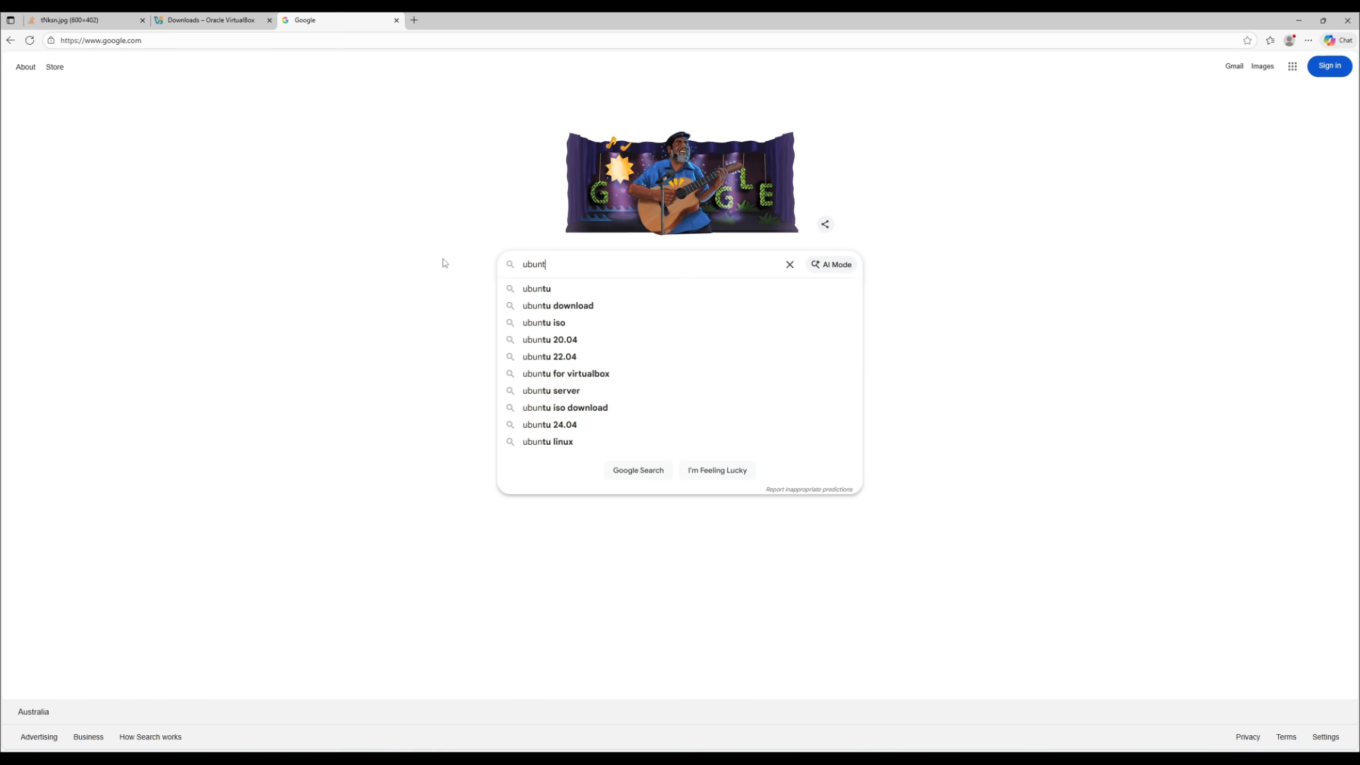
pyautogui.write('u')
pyautogui.press('Return')
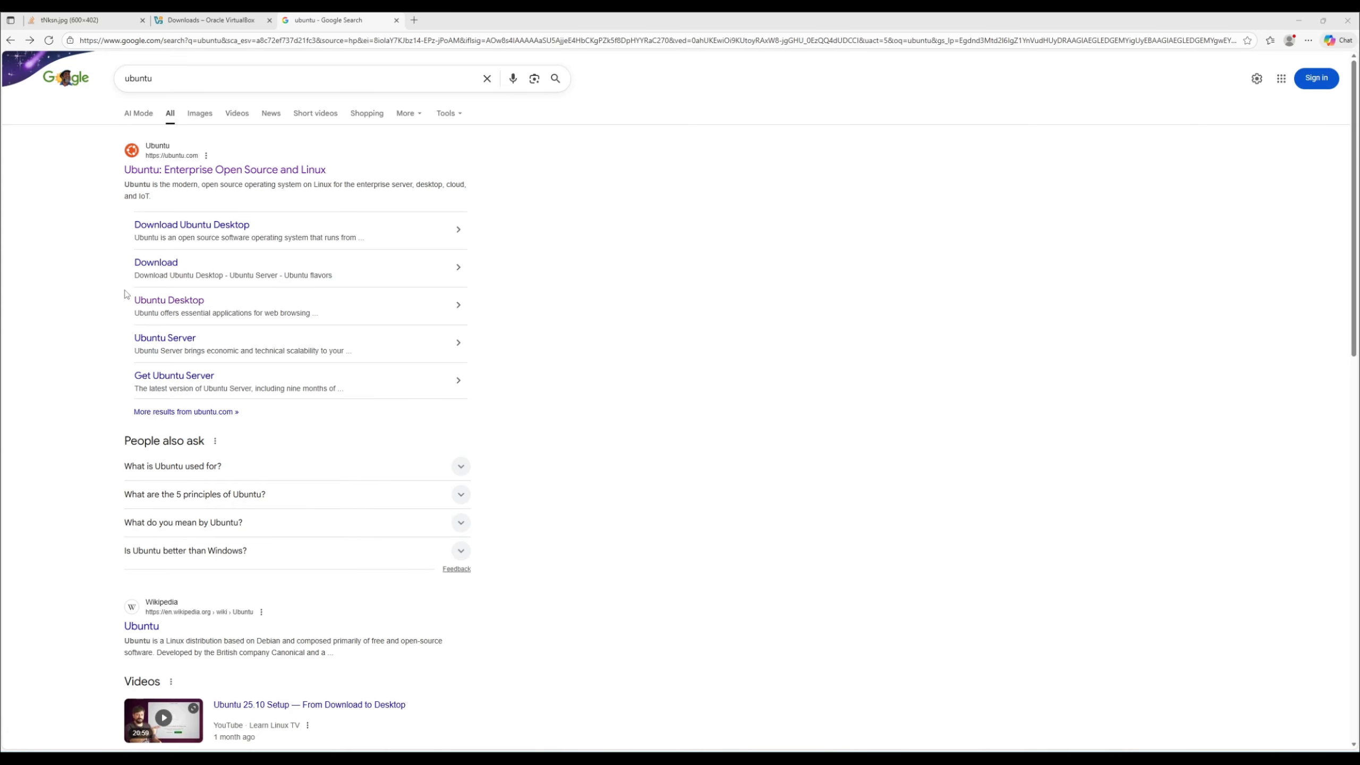
pyautogui.click(176, 306)
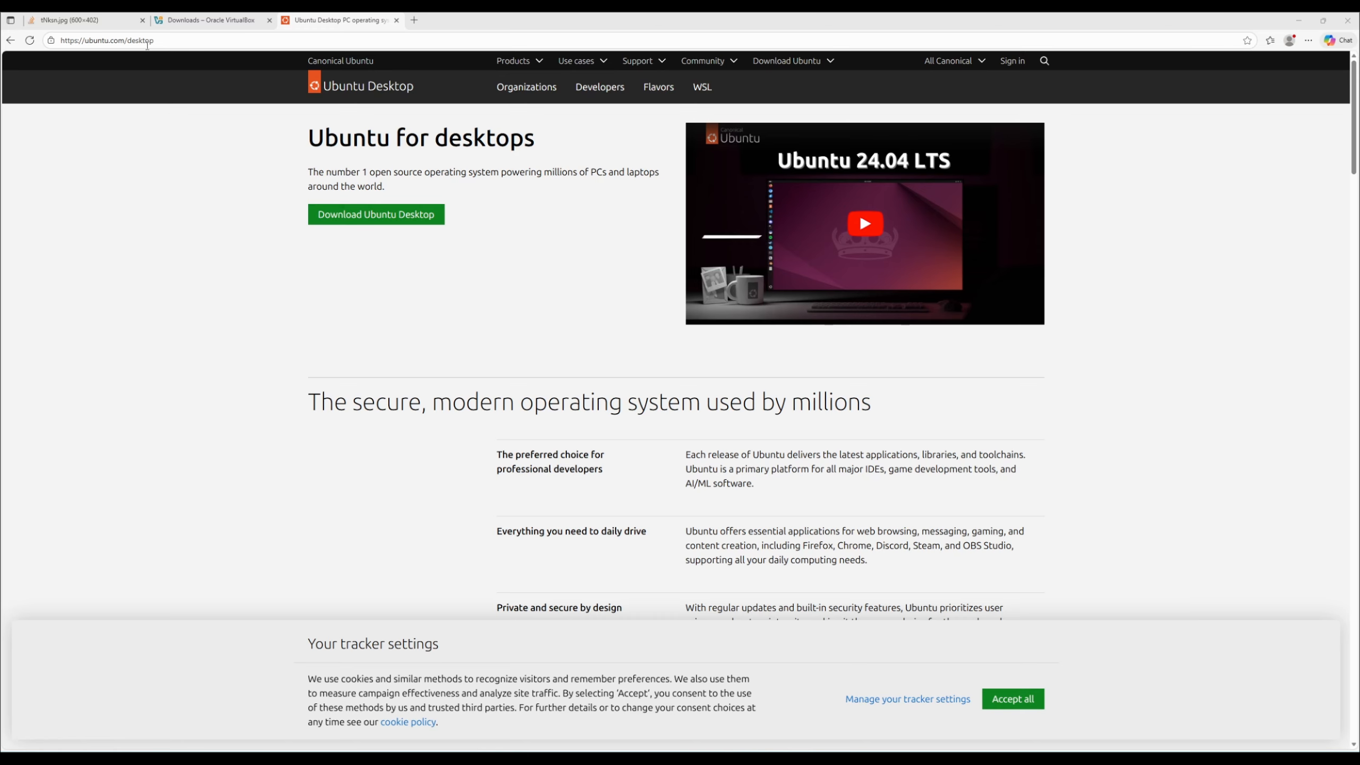
pyautogui.moveTo(63, 40); pyautogui.dragTo(168, 39)
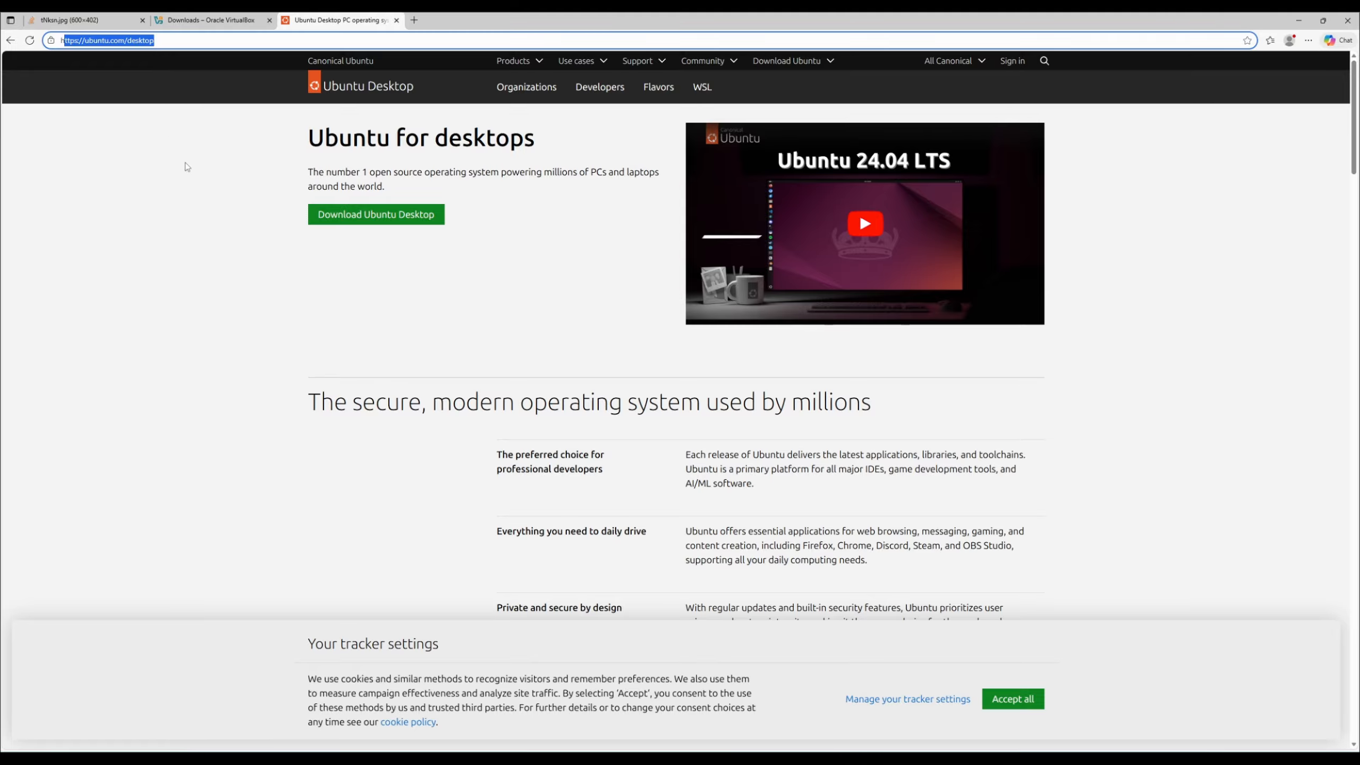
pyautogui.click(194, 186)
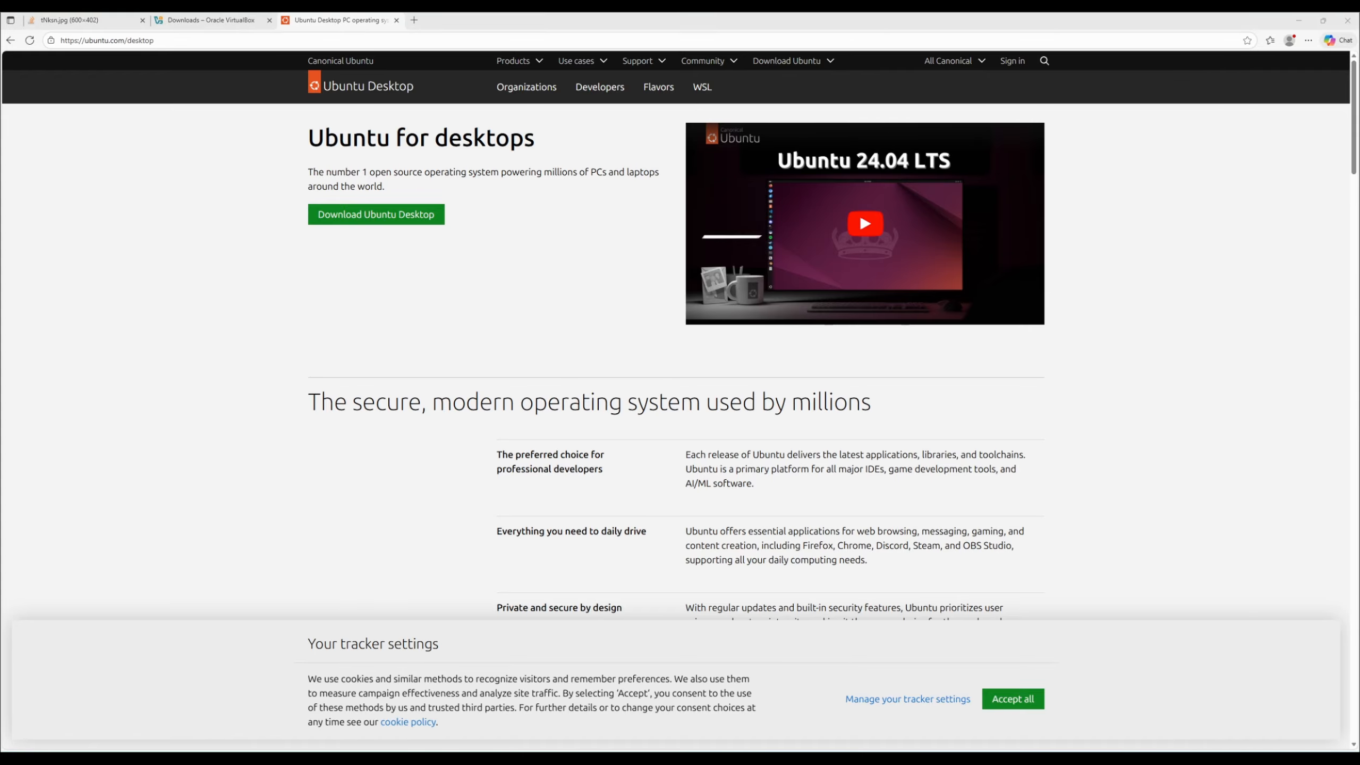
# - Switch to Oracle VirtualBox Manager and start a new virtual machine named ubuntu24 with the ubuntu-24.04.3-desktop-amd64.iso image from Downloads
pyautogui.hotkey('alt', 'Tab')
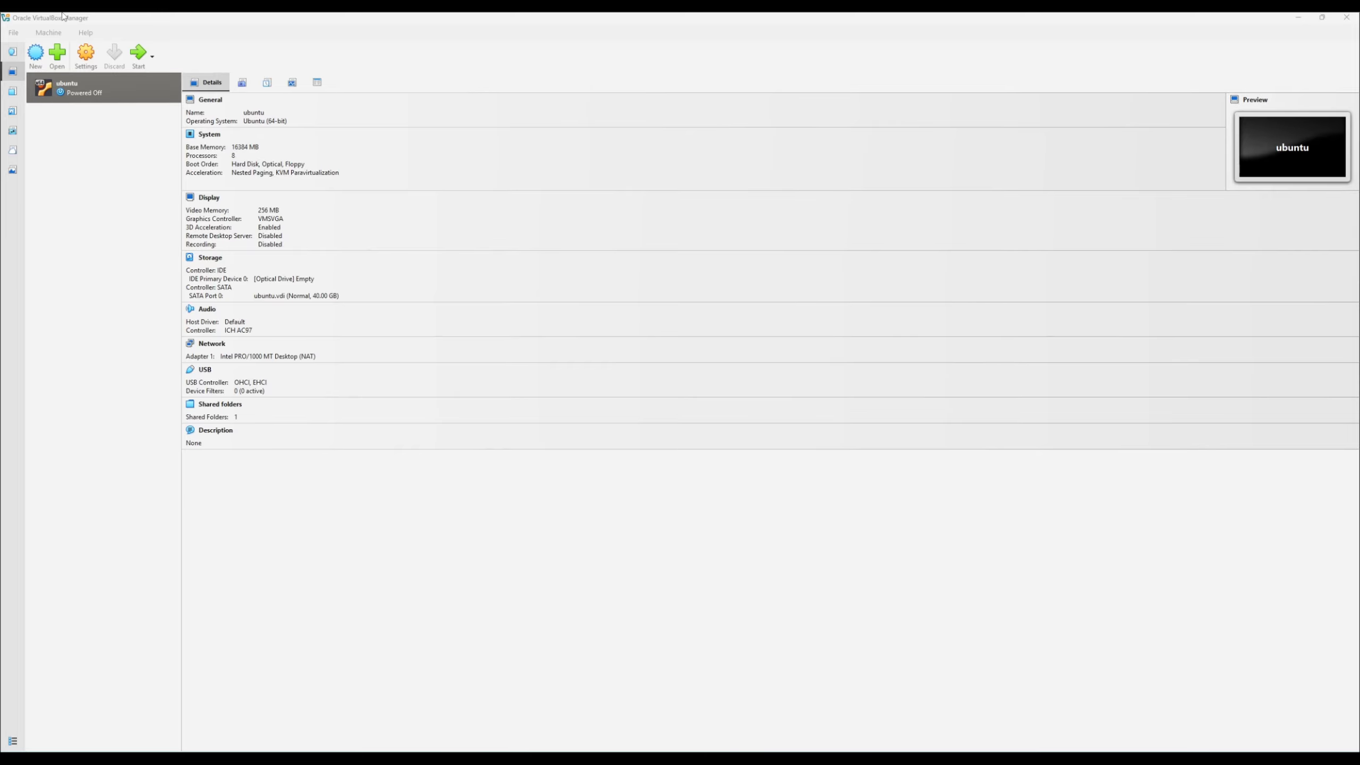
pyautogui.click(36, 52)
pyautogui.write('ubuntu24')
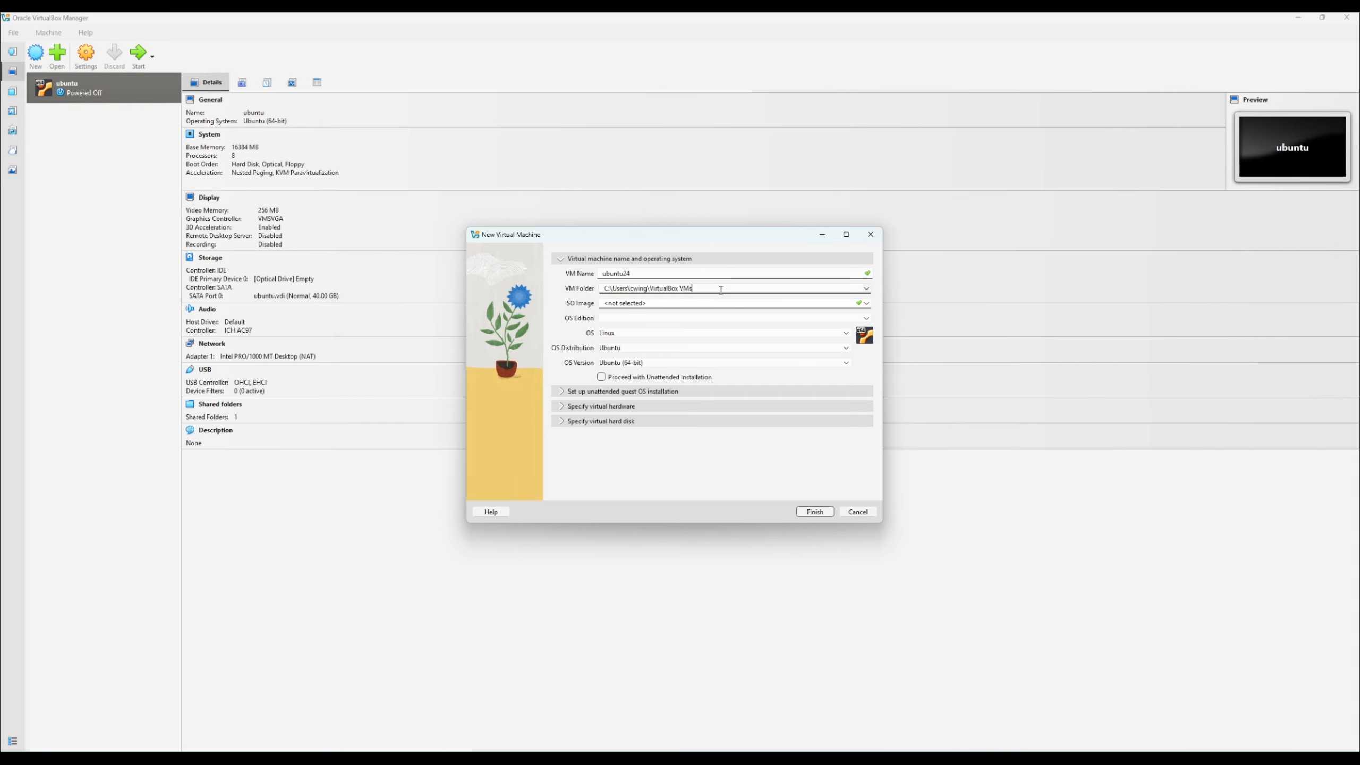
pyautogui.click(867, 303)
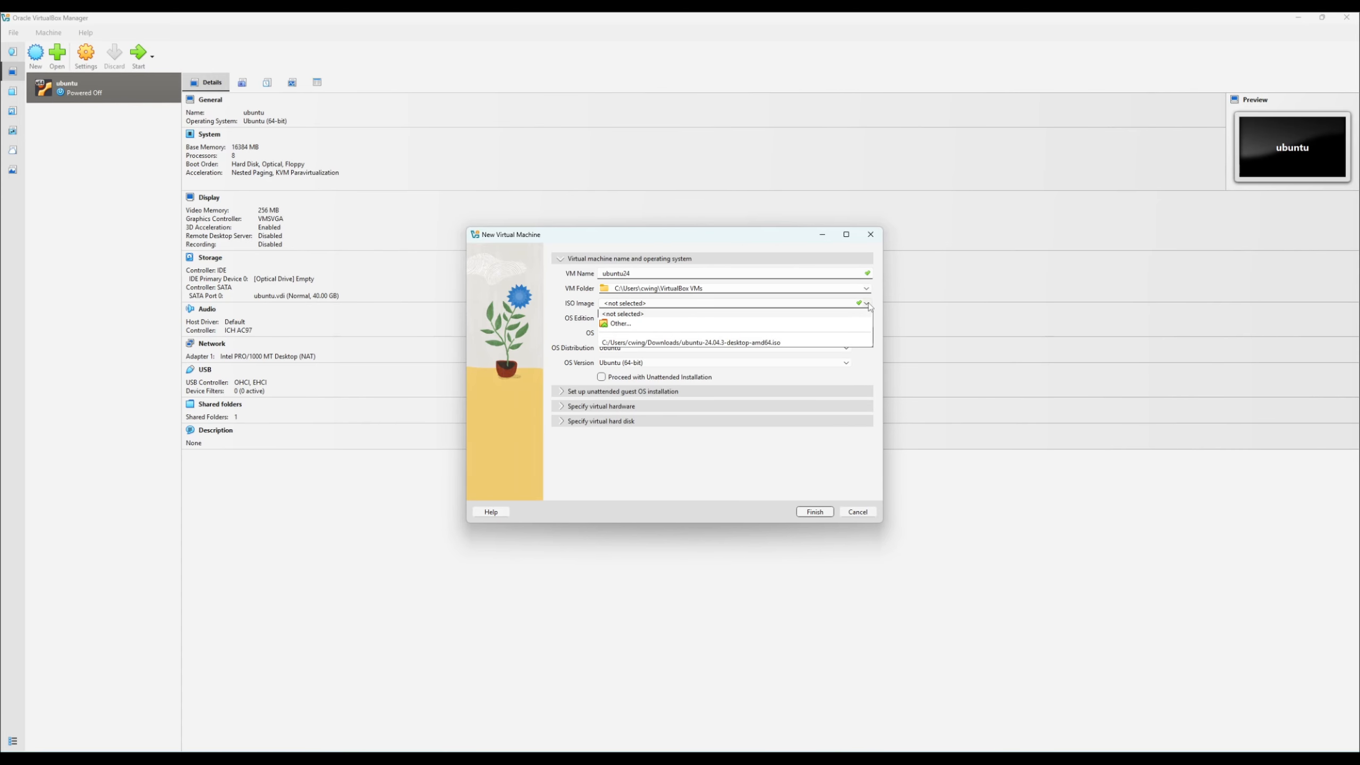
pyautogui.click(620, 324)
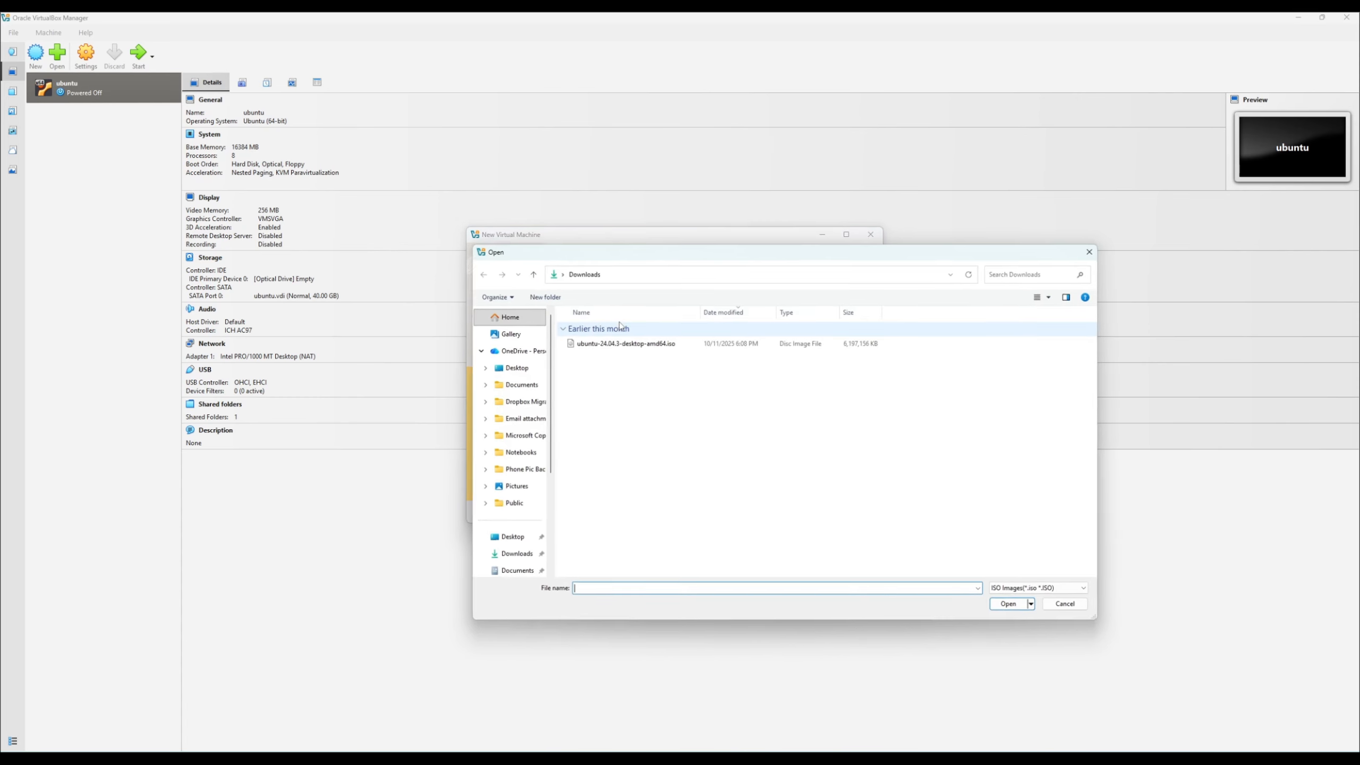
pyautogui.click(622, 345)
pyautogui.click(1010, 604)
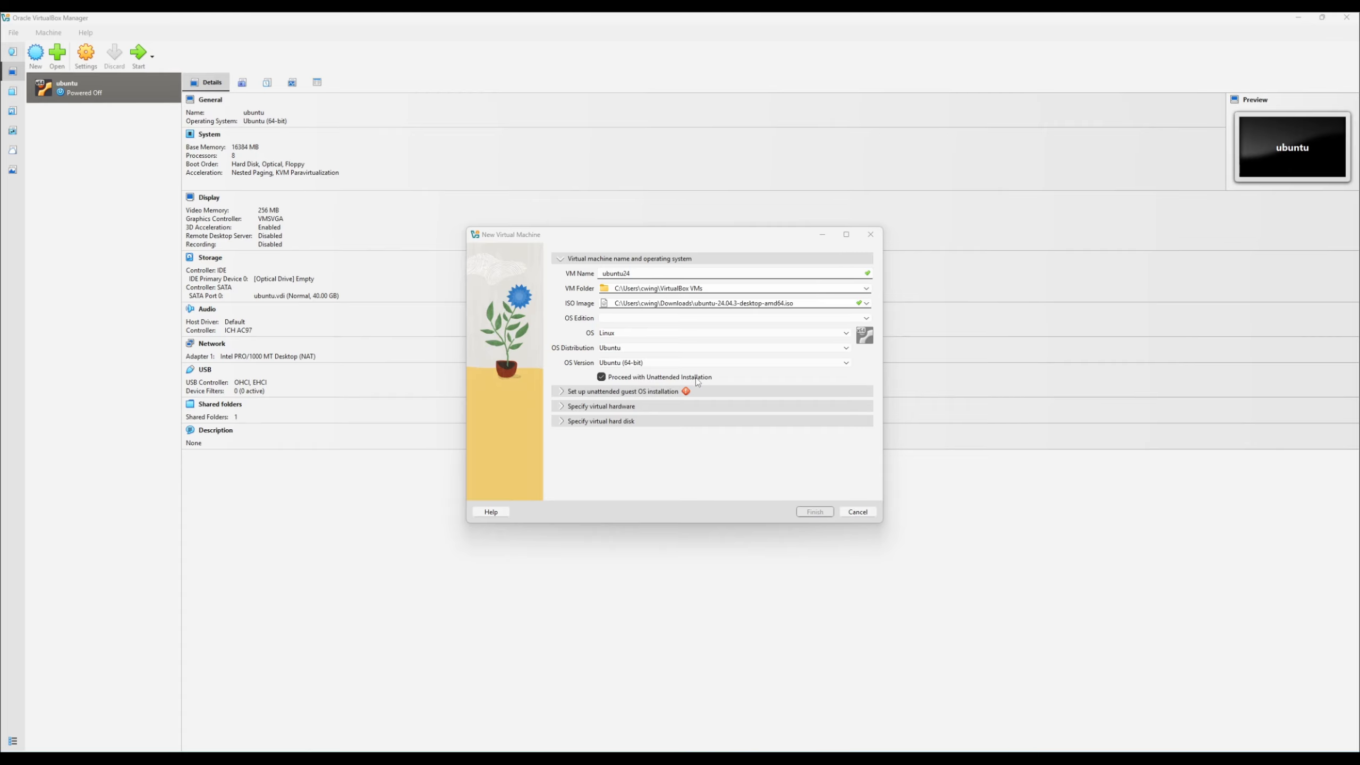
# - Set the unattended installation's user name to winneylabs, then enter and confirm the account password
pyautogui.click(572, 393)
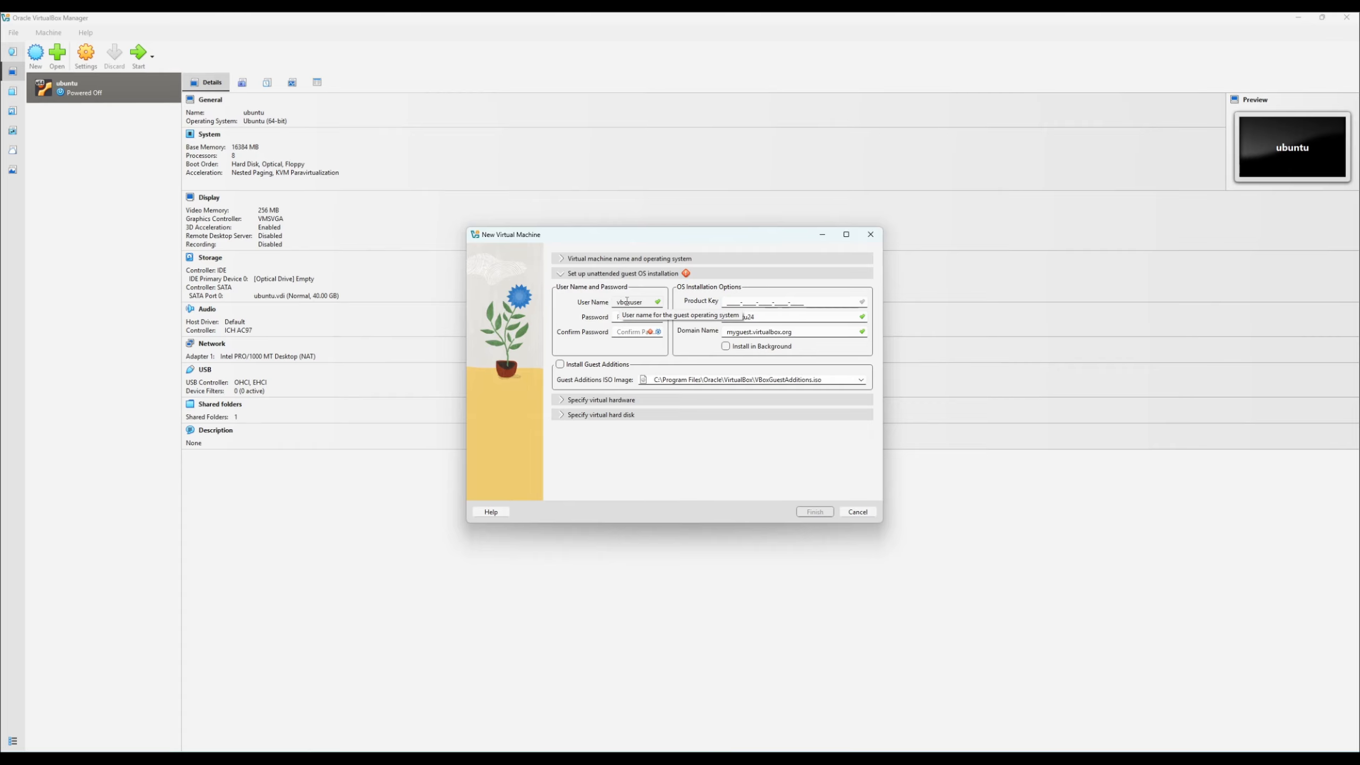
pyautogui.moveTo(619, 302); pyautogui.dragTo(648, 303)
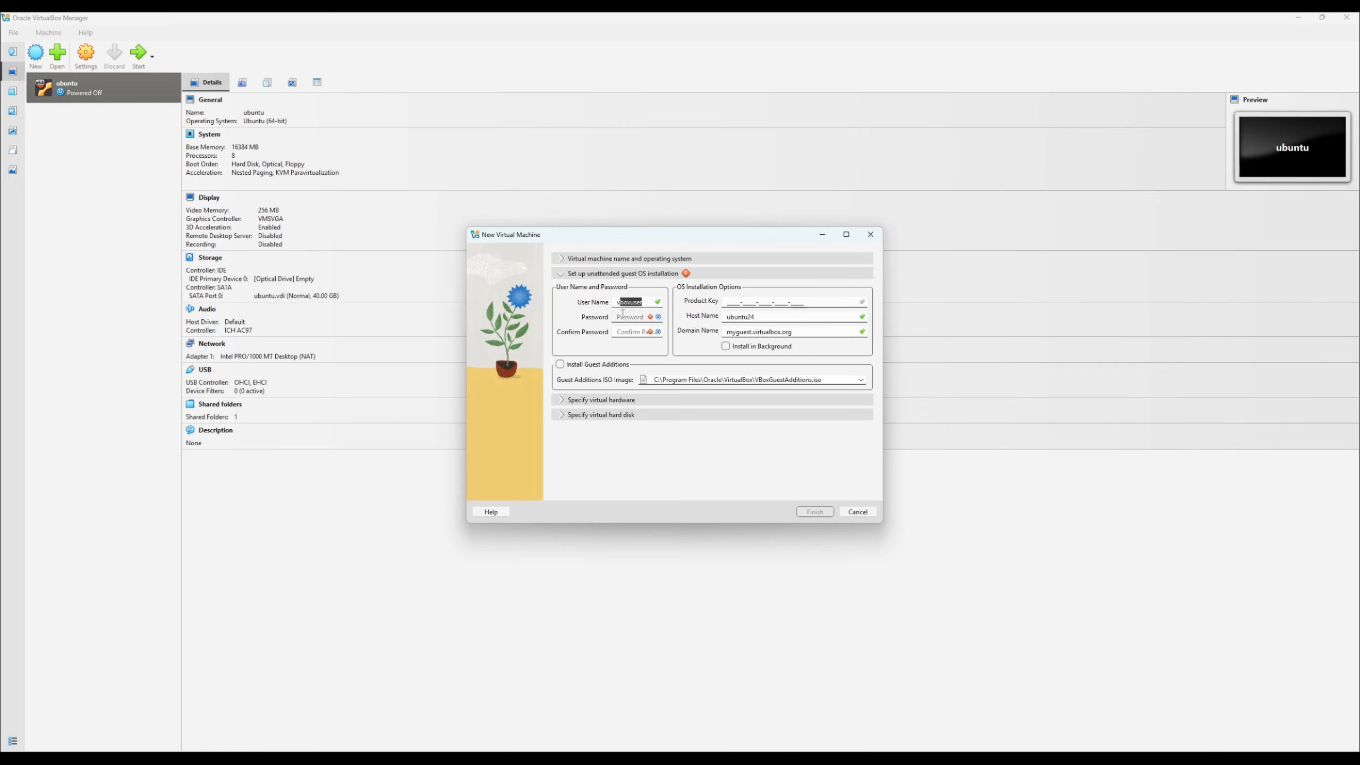
pyautogui.moveTo(647, 302); pyautogui.dragTo(617, 303)
pyautogui.write('winneylabs')
pyautogui.click(624, 318)
pyautogui.write('••••')
pyautogui.click(626, 332)
pyautogui.write('••••')
pyautogui.moveTo(729, 317); pyautogui.dragTo(769, 316)
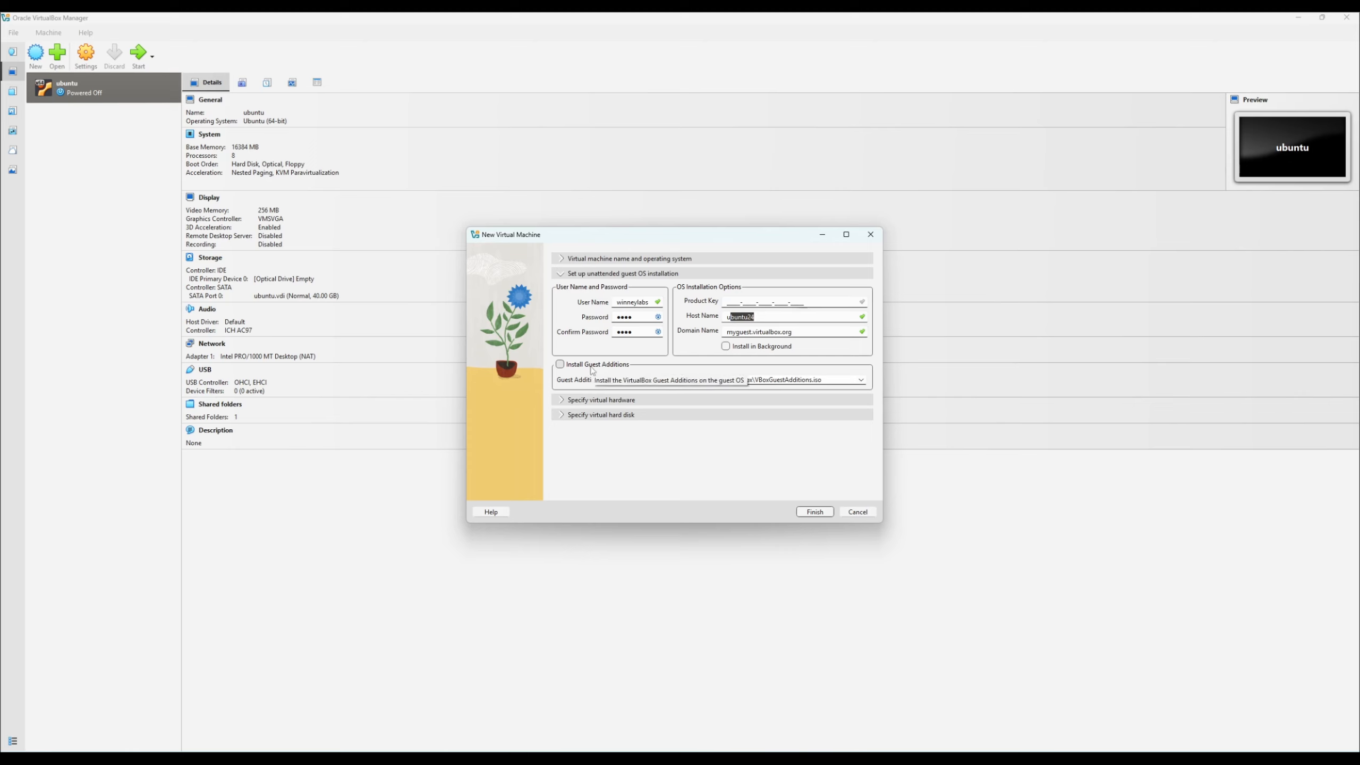
# - Increase the new virtual machine's base memory and number of CPUs in its virtual hardware settings
pyautogui.click(562, 399)
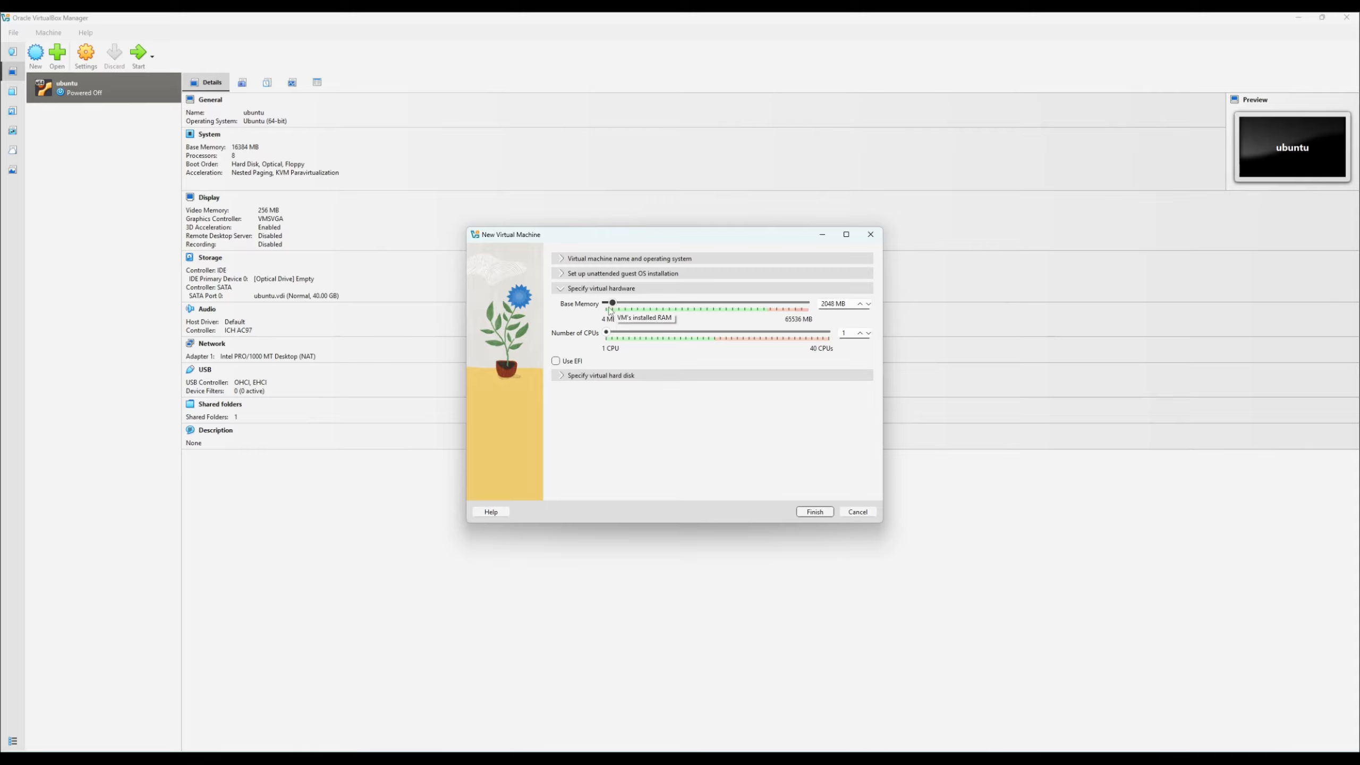
pyautogui.moveTo(614, 307)
pyautogui.mouseDown()
pyautogui.moveTo(743, 305)
pyautogui.moveTo(637, 304)
pyautogui.mouseUp()
pyautogui.moveTo(607, 333); pyautogui.dragTo(624, 334)
# - Set the new virtual hard disk's size to 40 GB and finish creating the virtual machine
pyautogui.click(562, 376)
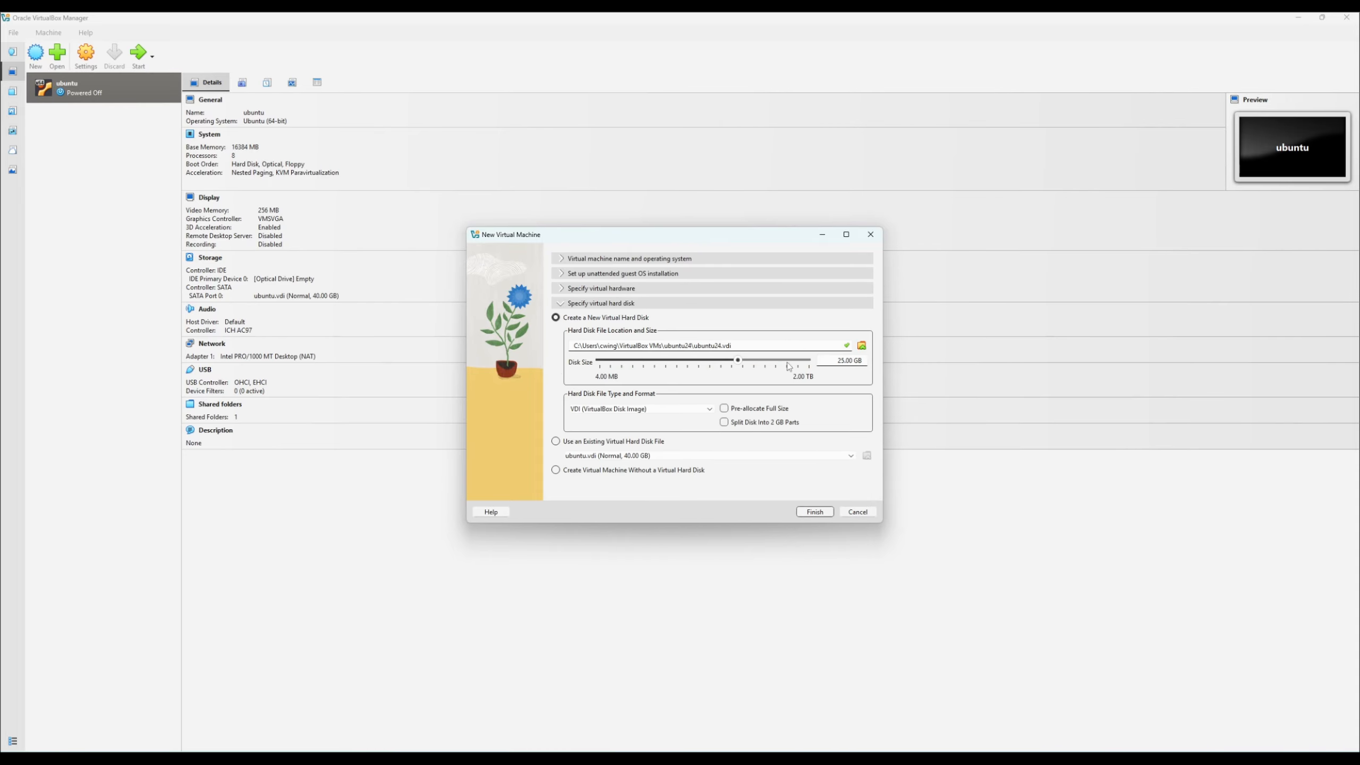
pyautogui.moveTo(846, 360); pyautogui.dragTo(806, 365)
pyautogui.write('40')
pyautogui.click(819, 513)
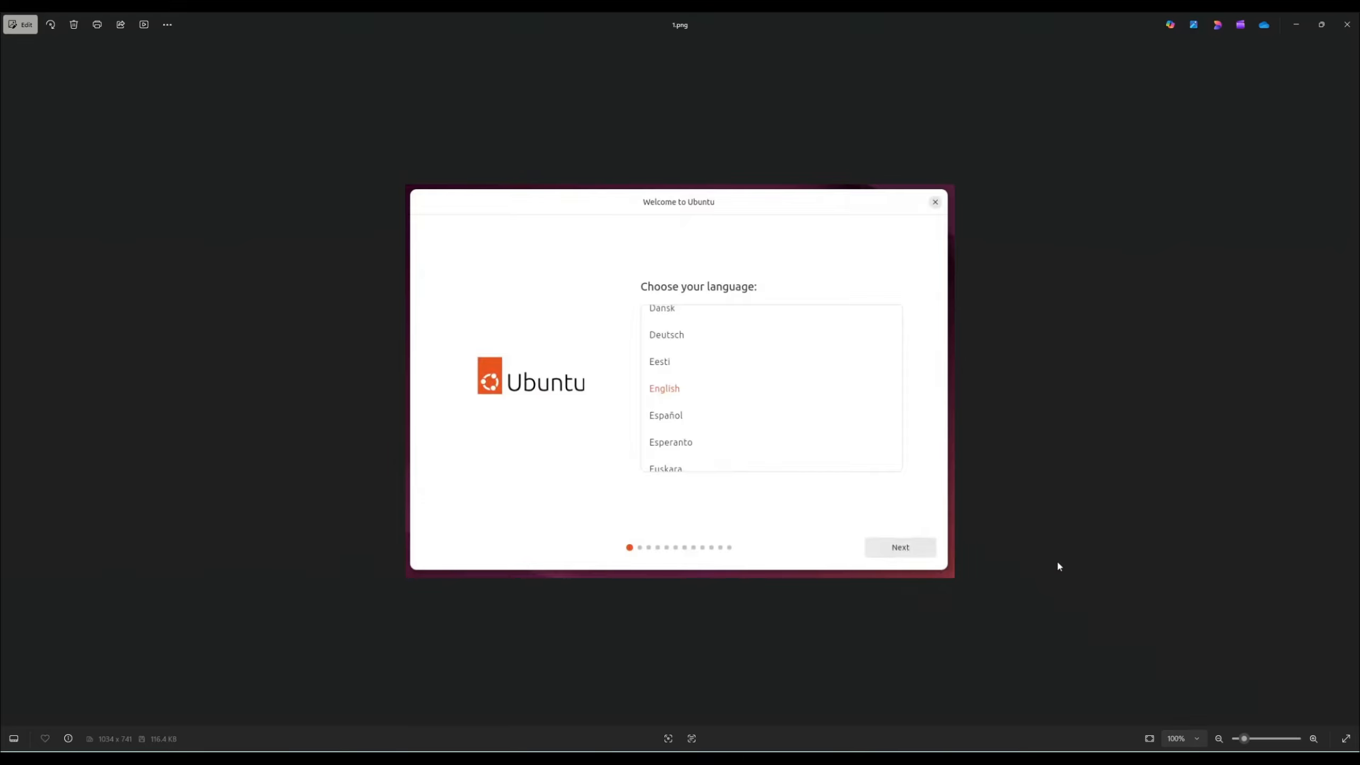
# - Examine the Ubuntu installer screenshots in order, from the language choice through to the recommended proprietary software page
pyautogui.press('Right')
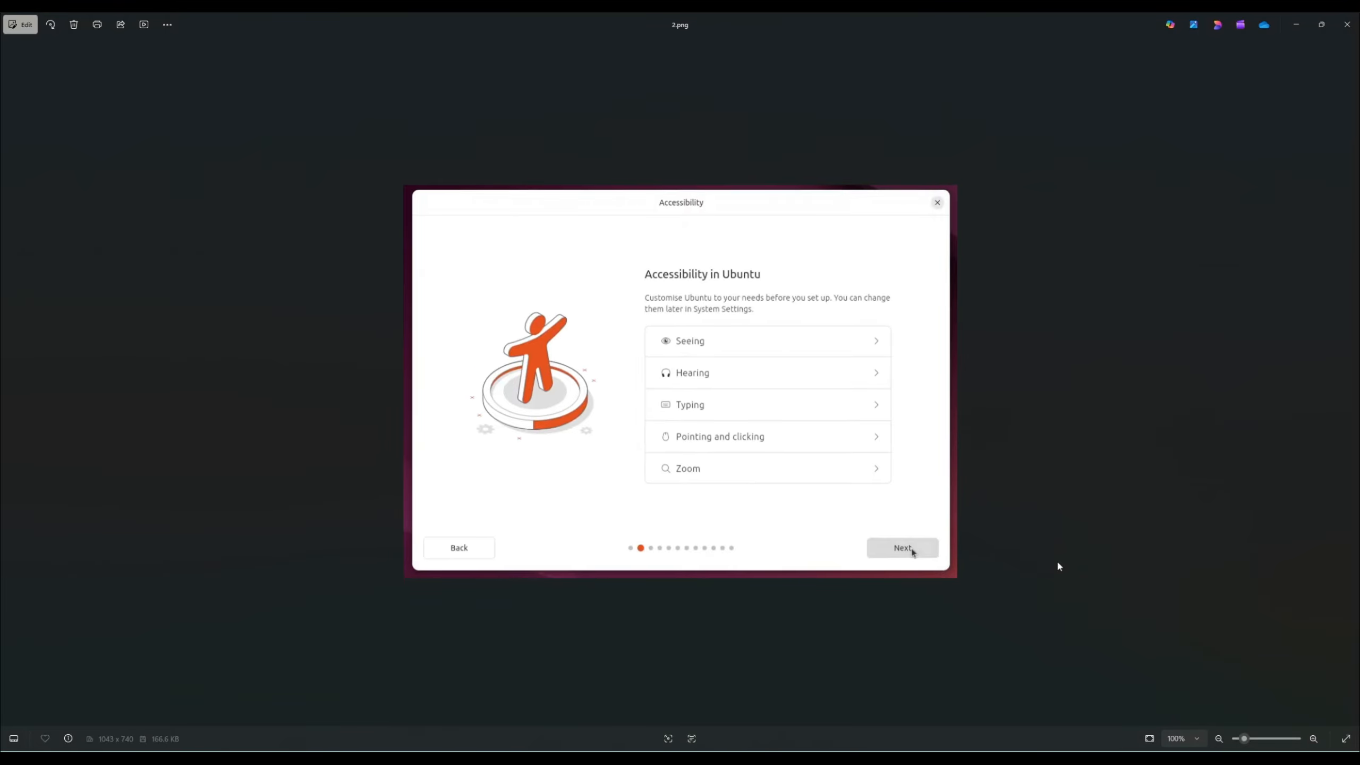
pyautogui.press('Right')
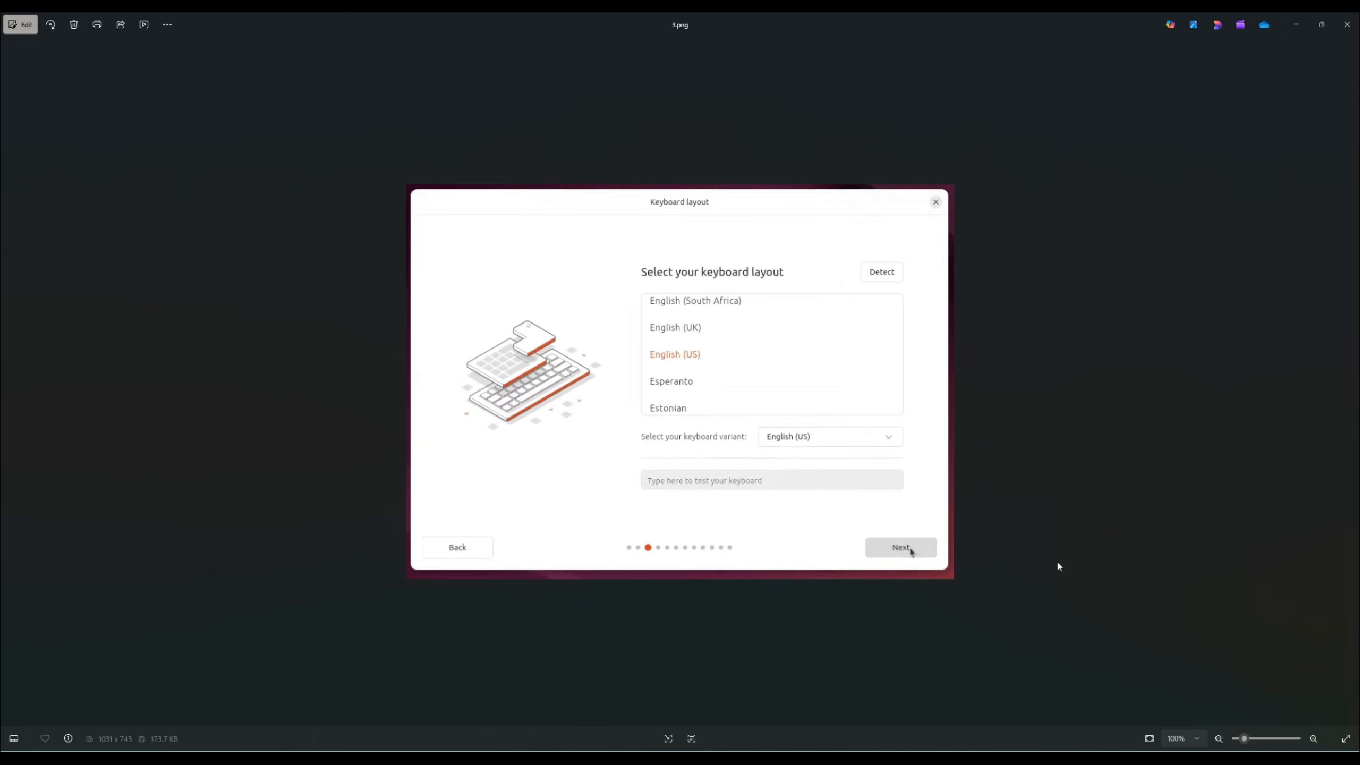
pyautogui.press('Right')
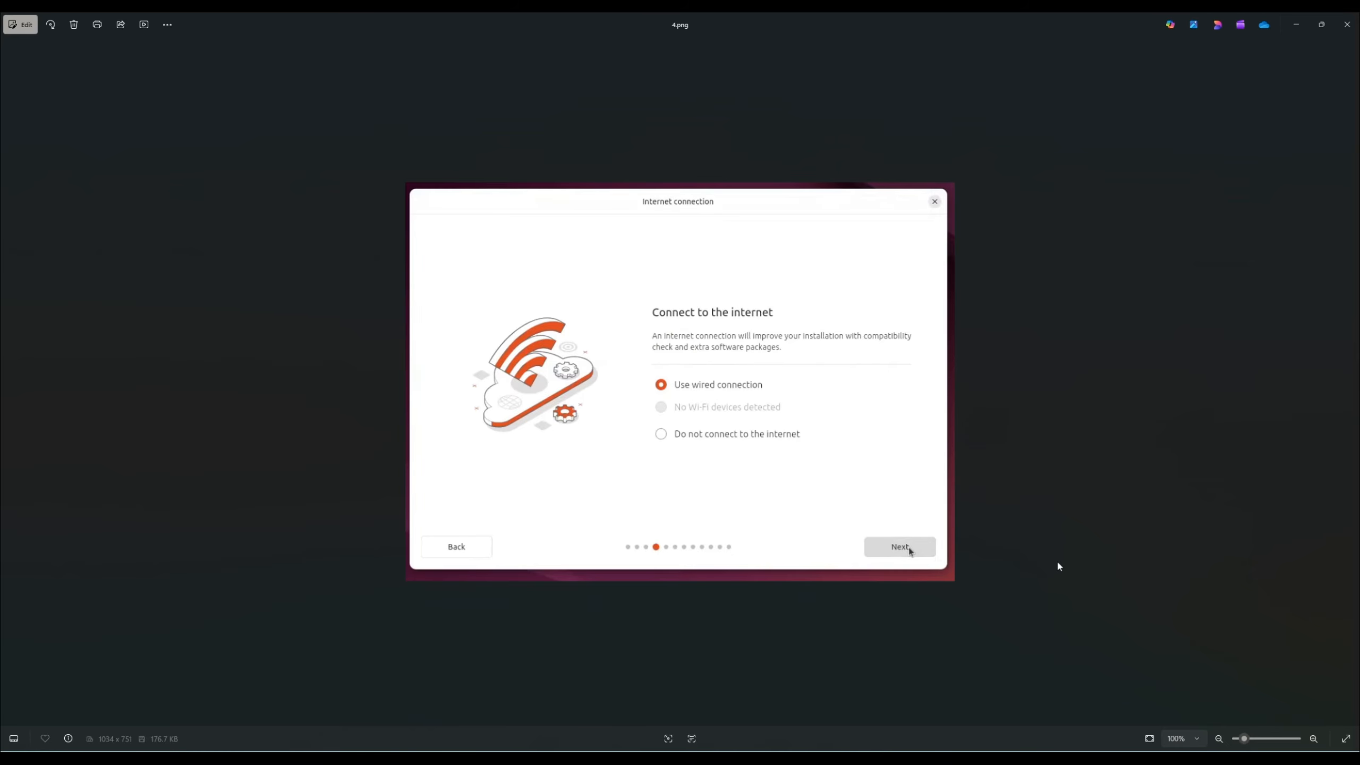
pyautogui.press('Right')
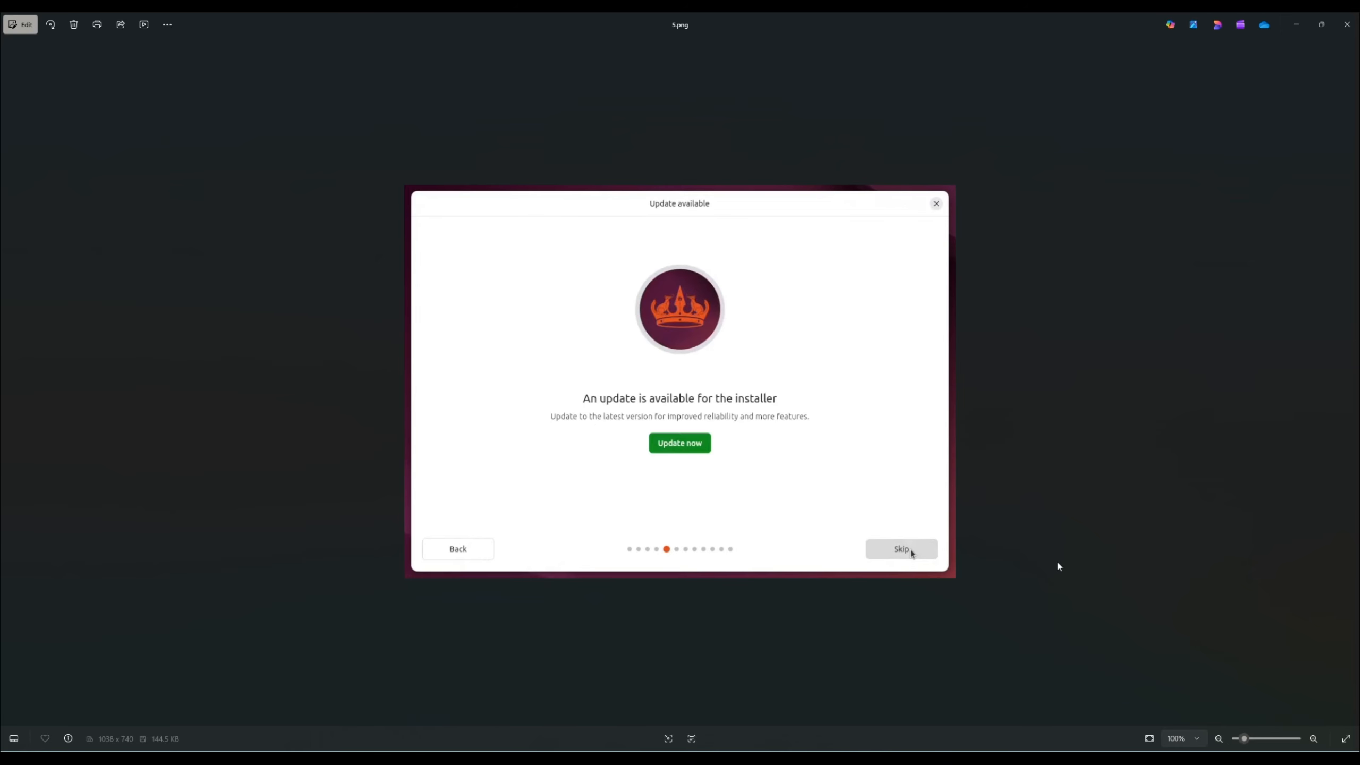
pyautogui.press('Right')
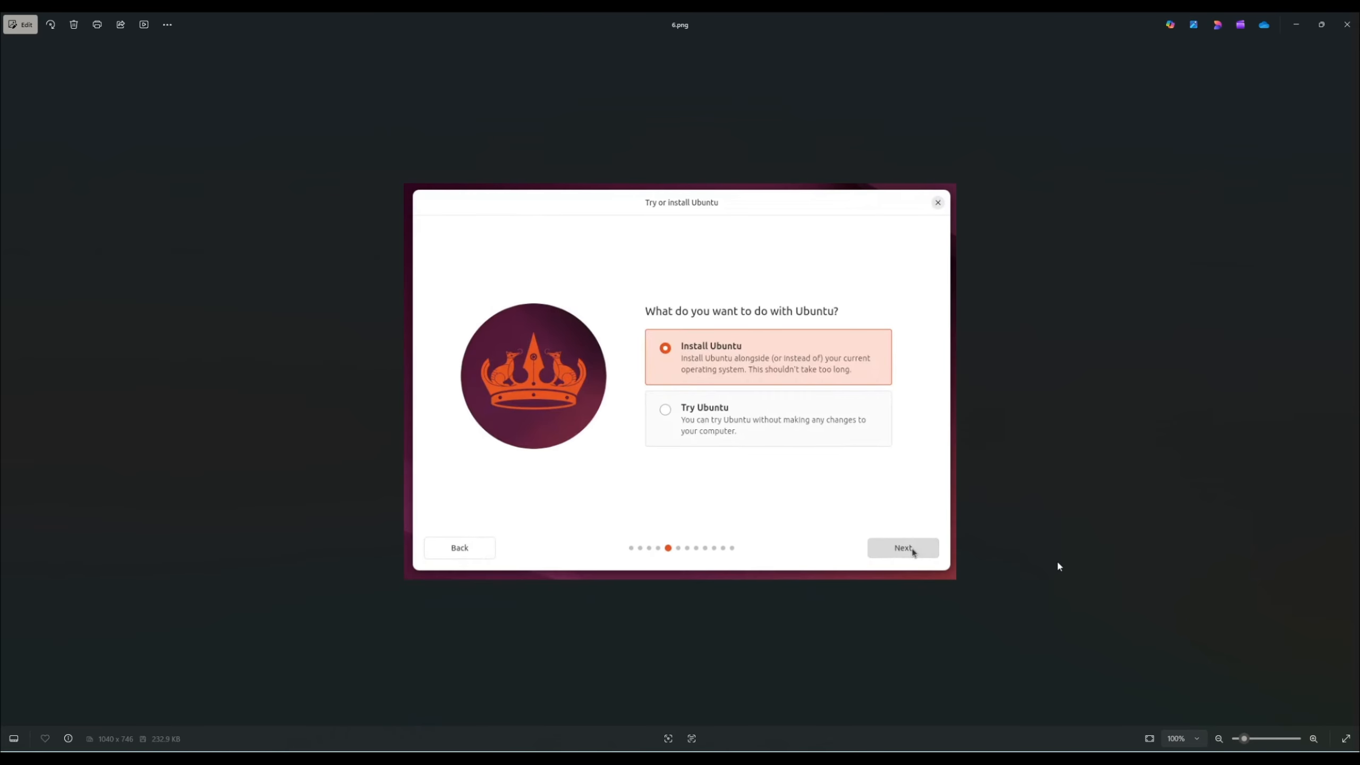
pyautogui.press('Right')
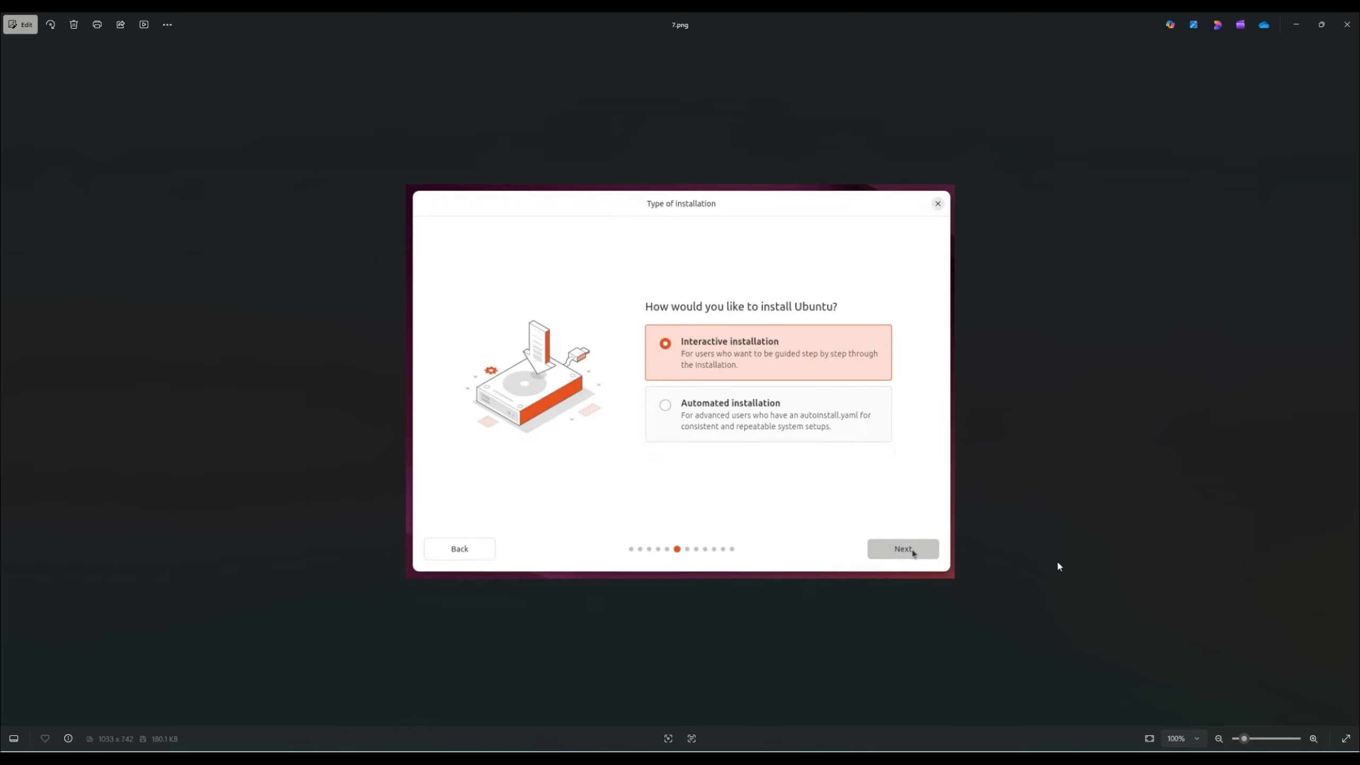
pyautogui.press('Right')
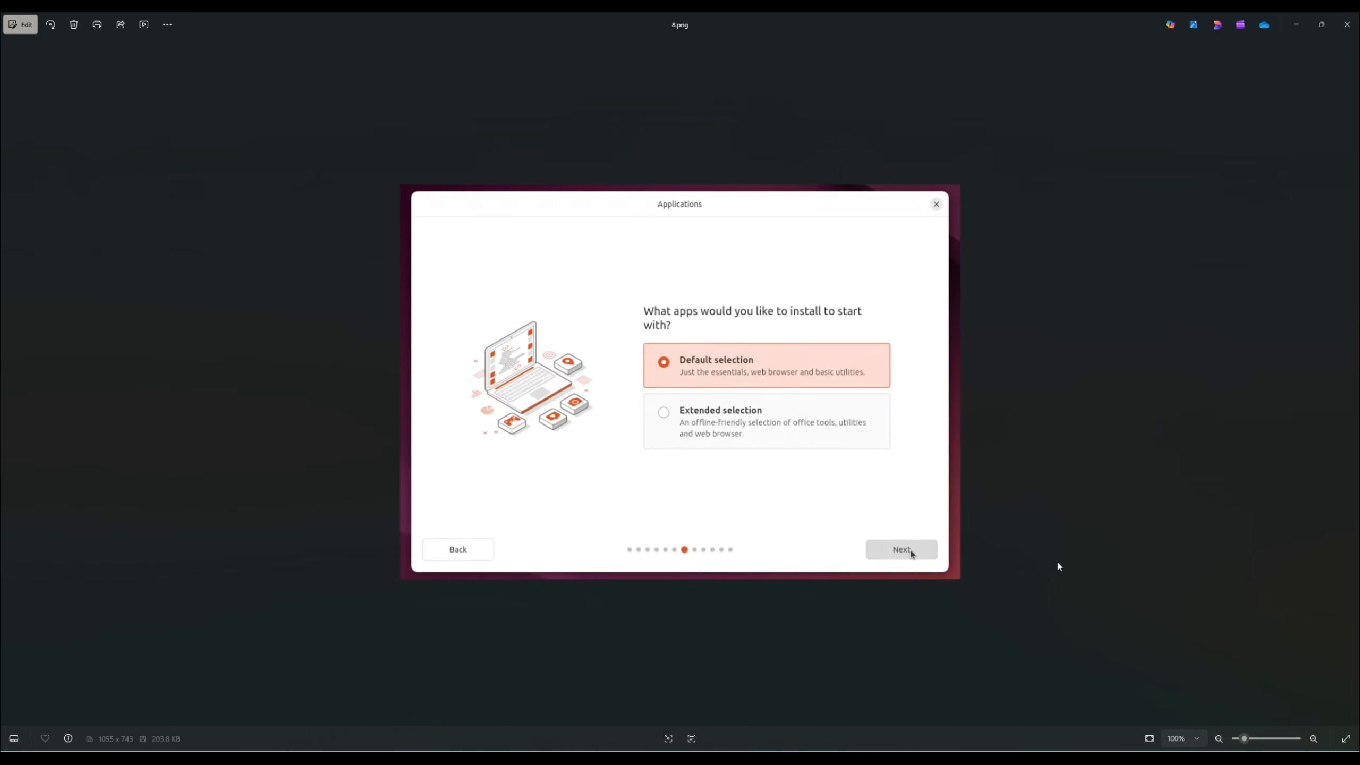
pyautogui.press('Right')
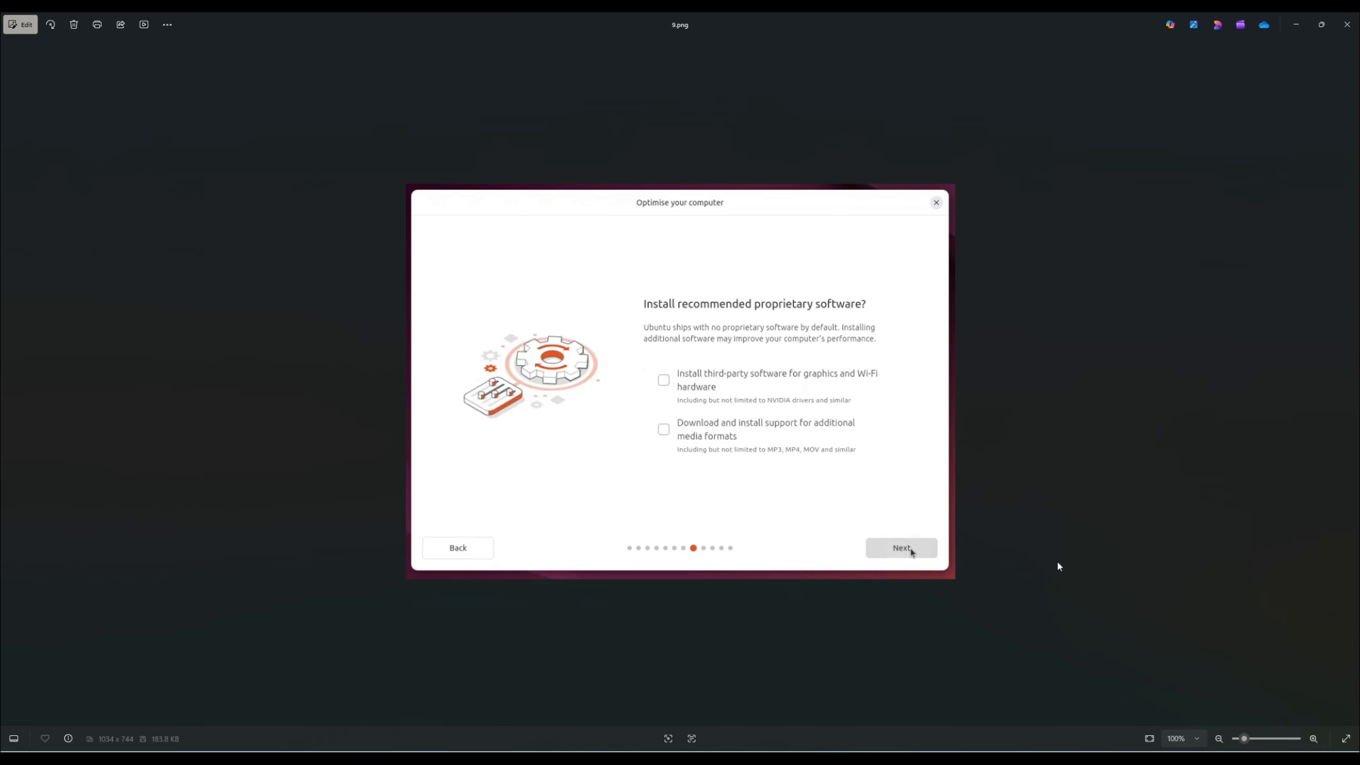
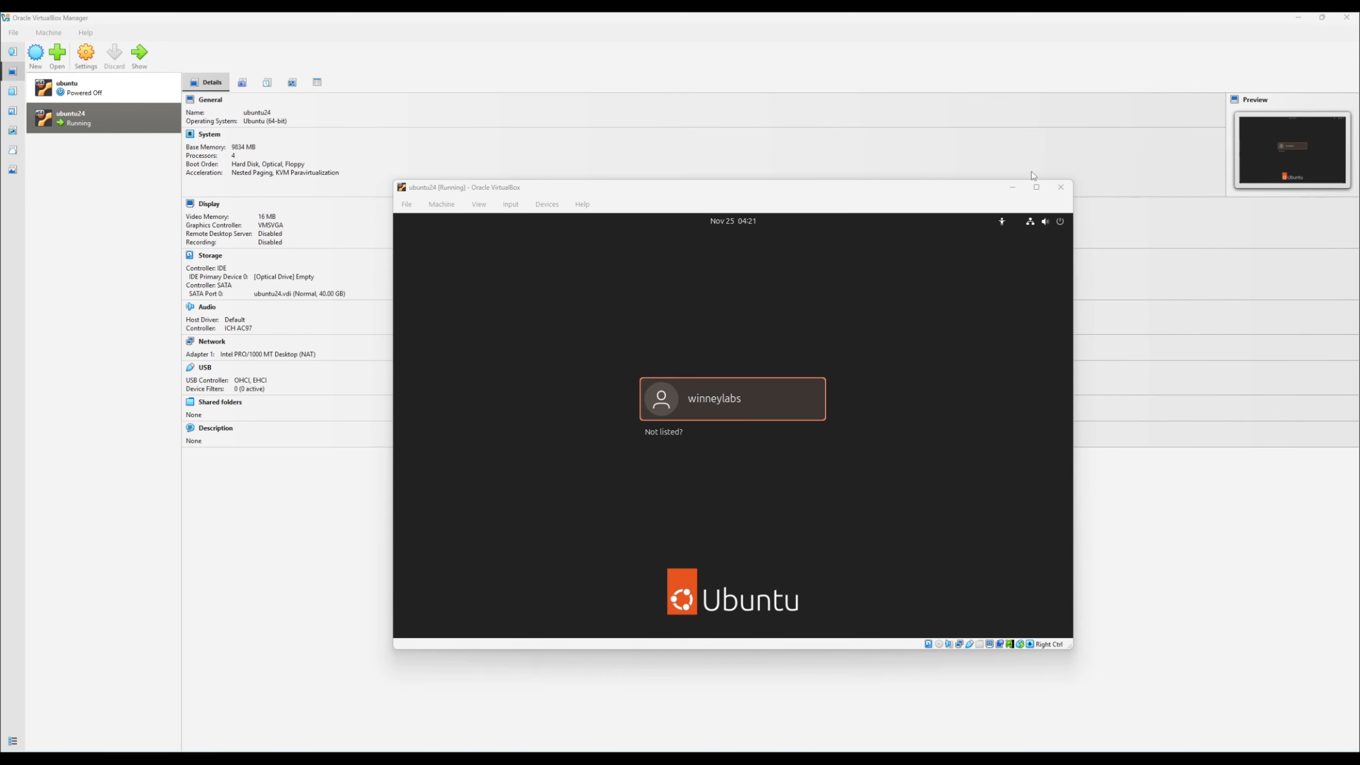
# - Sign in to the ubuntu24 virtual machine with the listed user account by entering the account password
pyautogui.click(1034, 188)
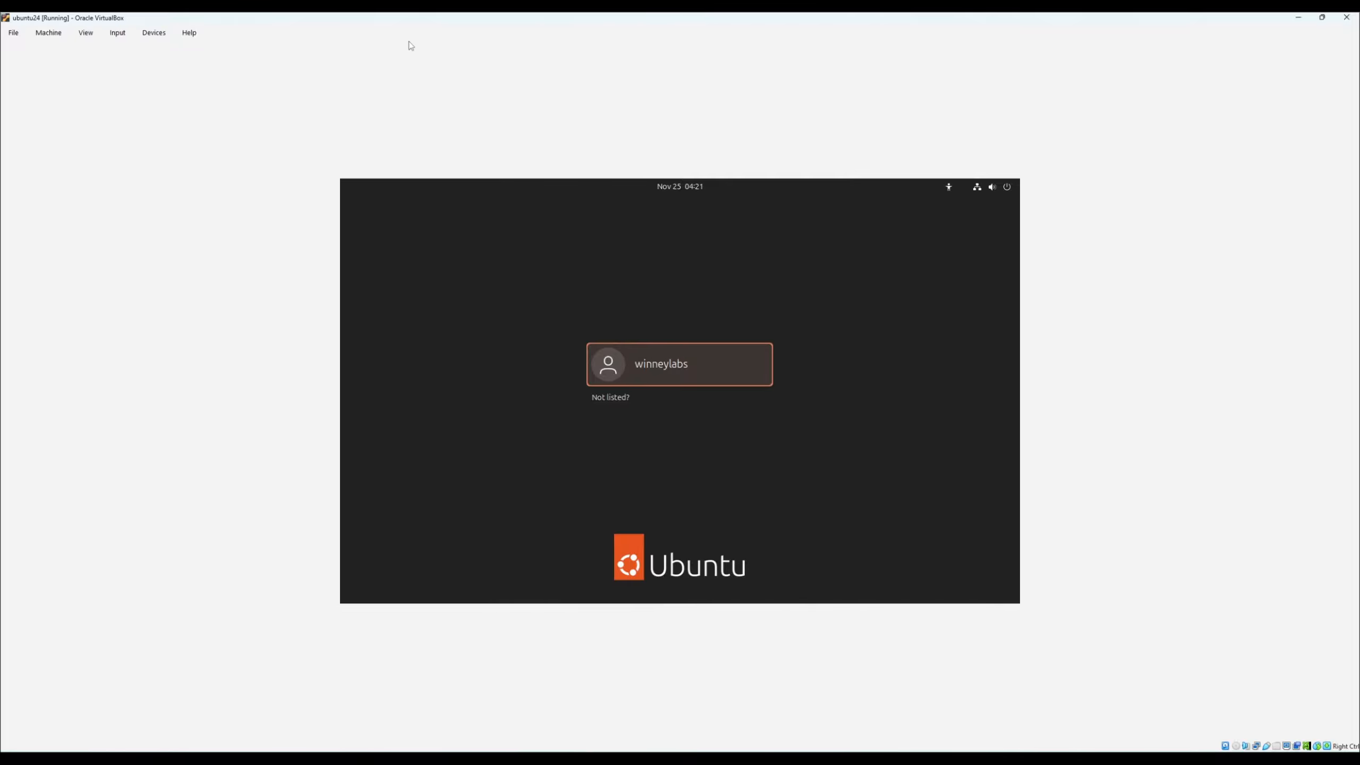
pyautogui.click(1323, 18)
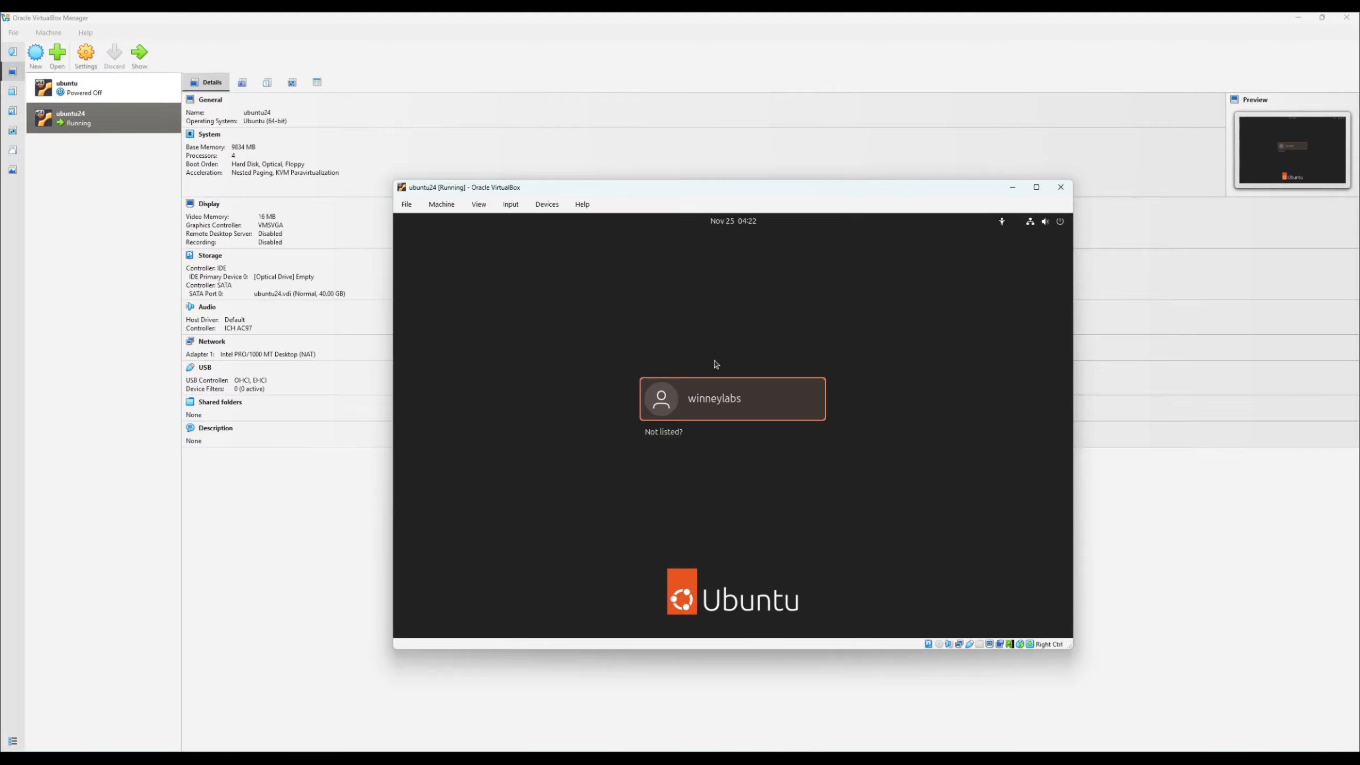
pyautogui.click(715, 409)
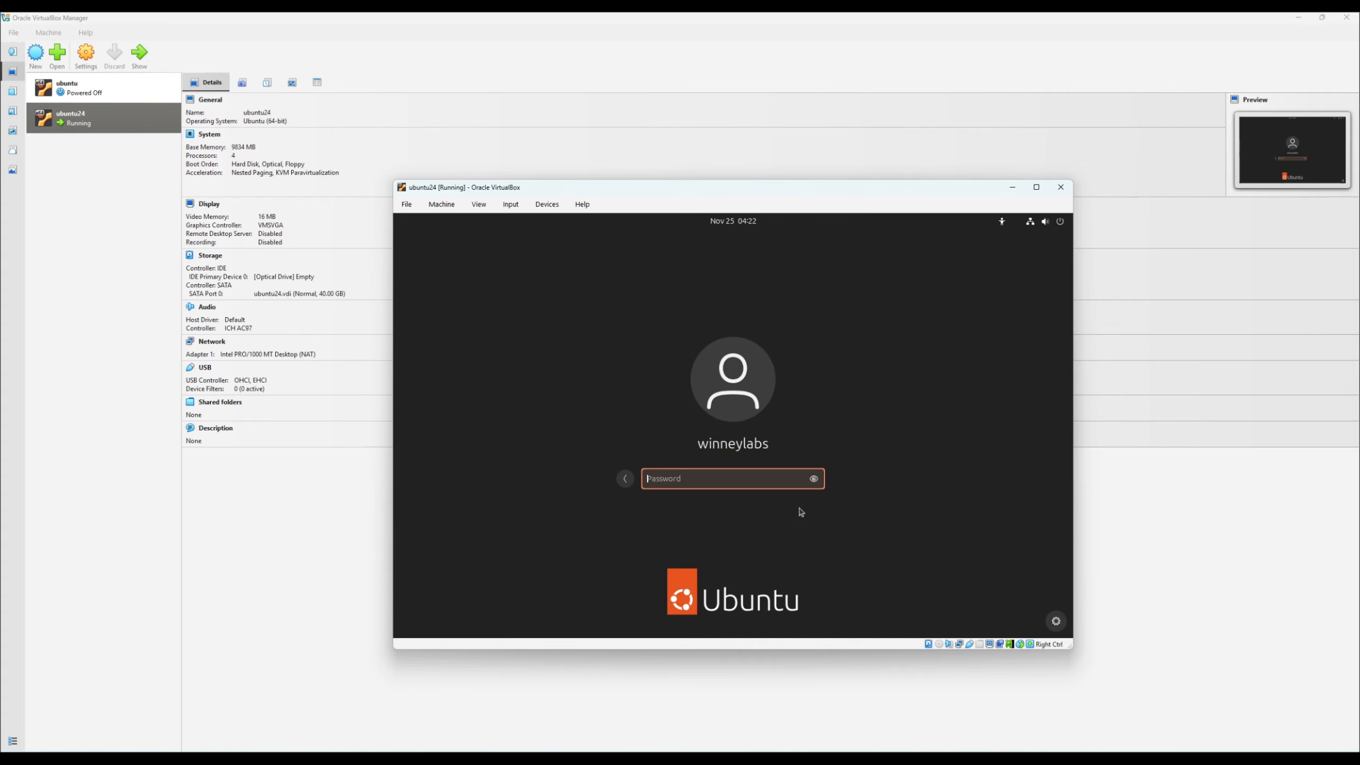
pyautogui.write('****')
pyautogui.press('Return')
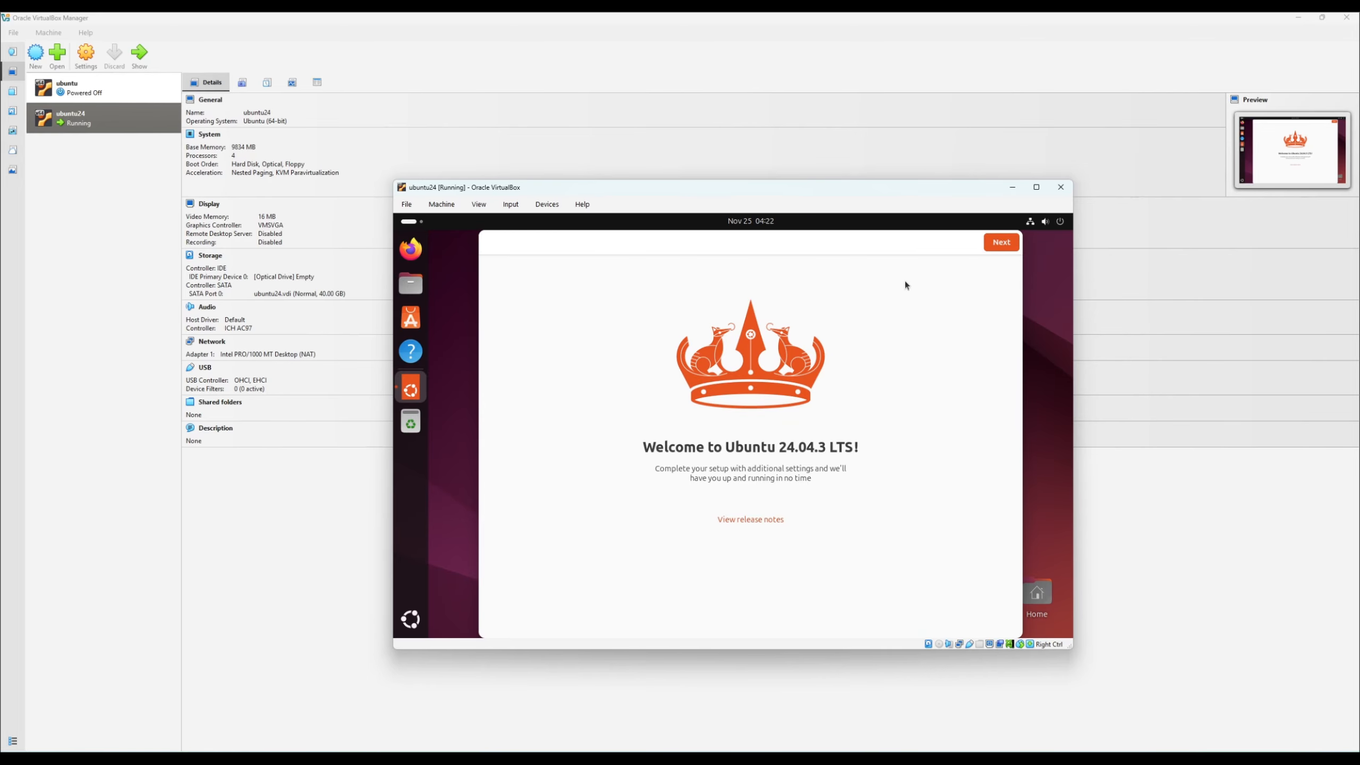
# - Complete Ubuntu's welcome setup, skipping Ubuntu Pro and keeping system data sharing with the Ubuntu team enabled
pyautogui.click(1006, 245)
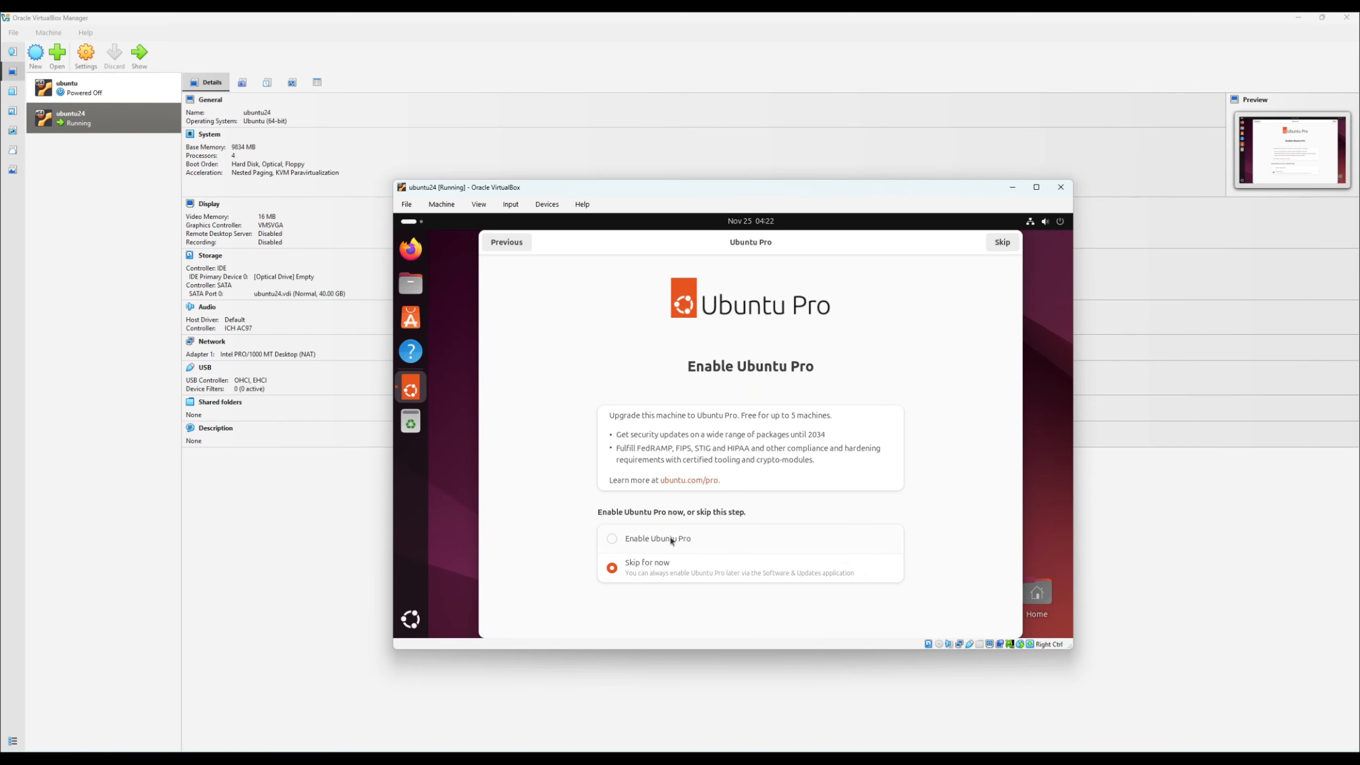
pyautogui.click(1001, 244)
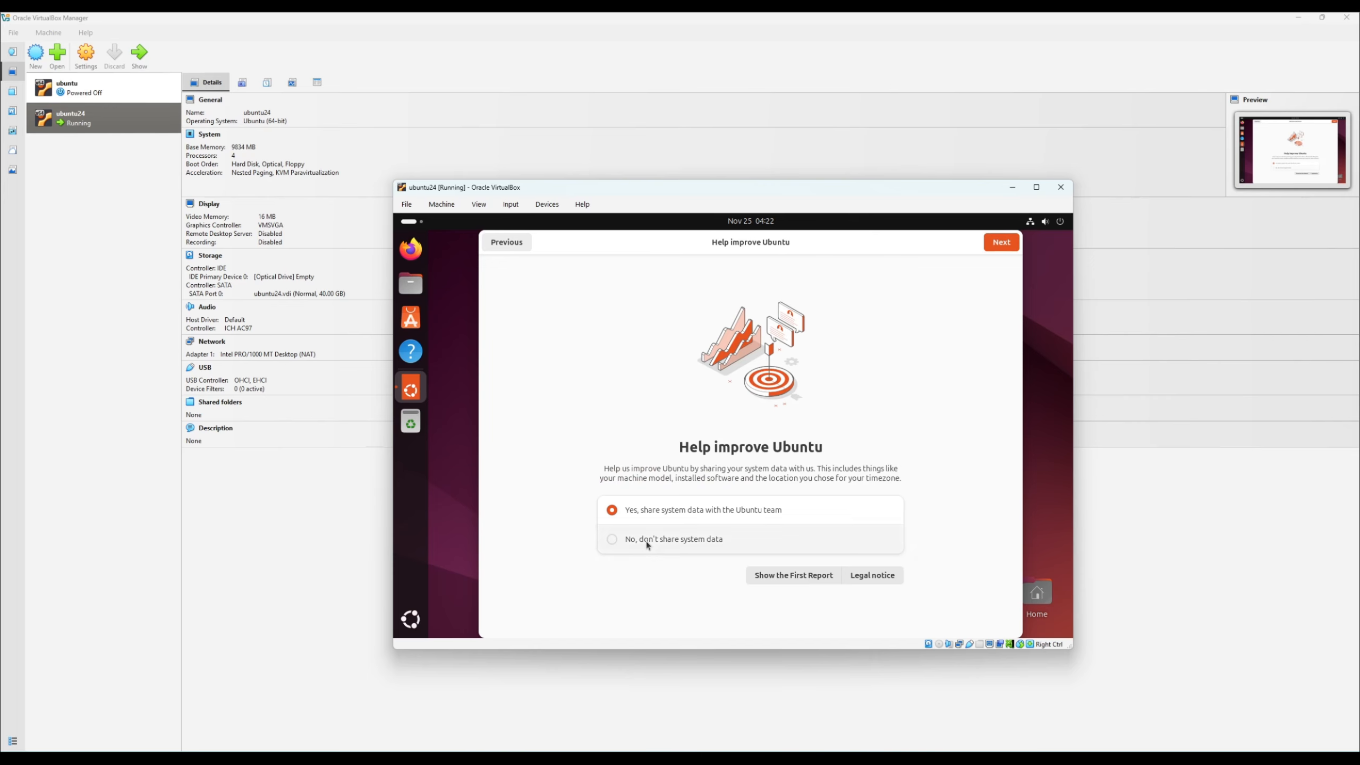
pyautogui.click(1007, 242)
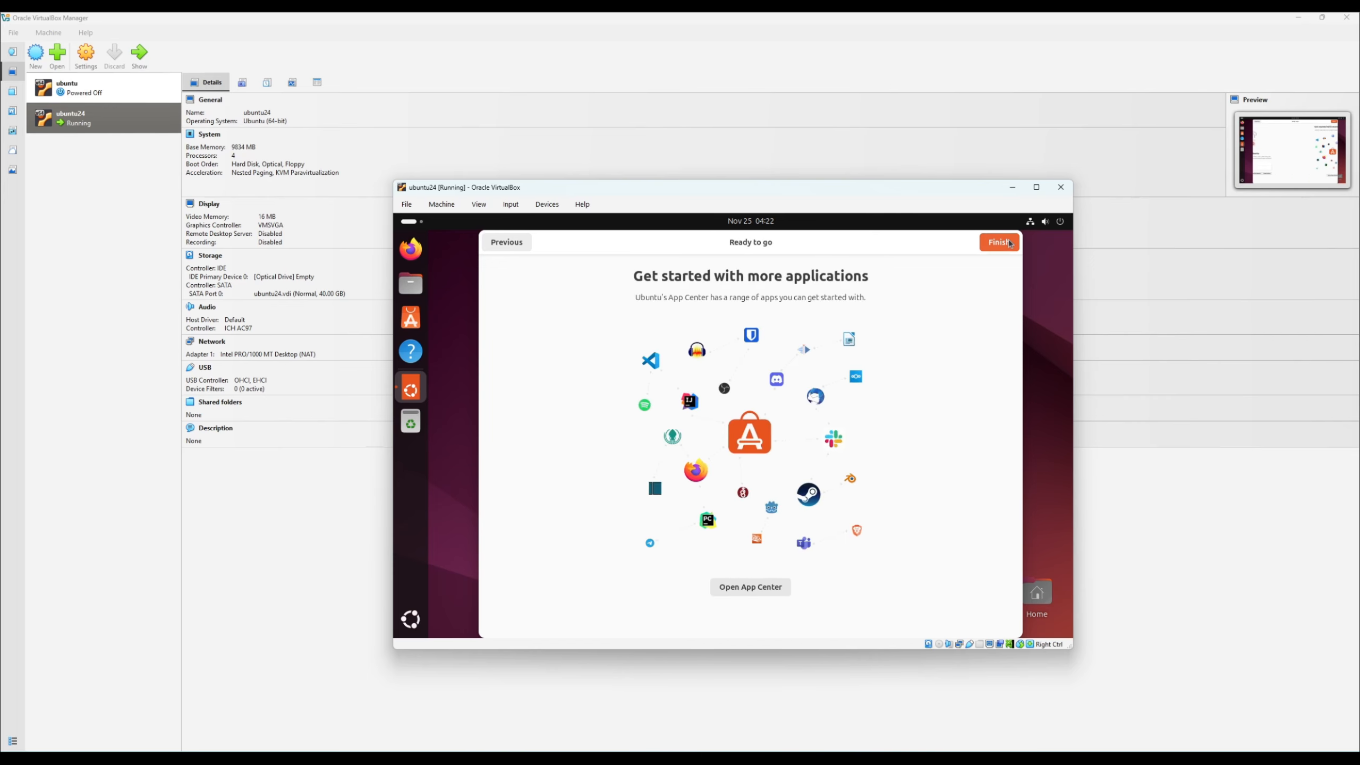
pyautogui.click(1008, 244)
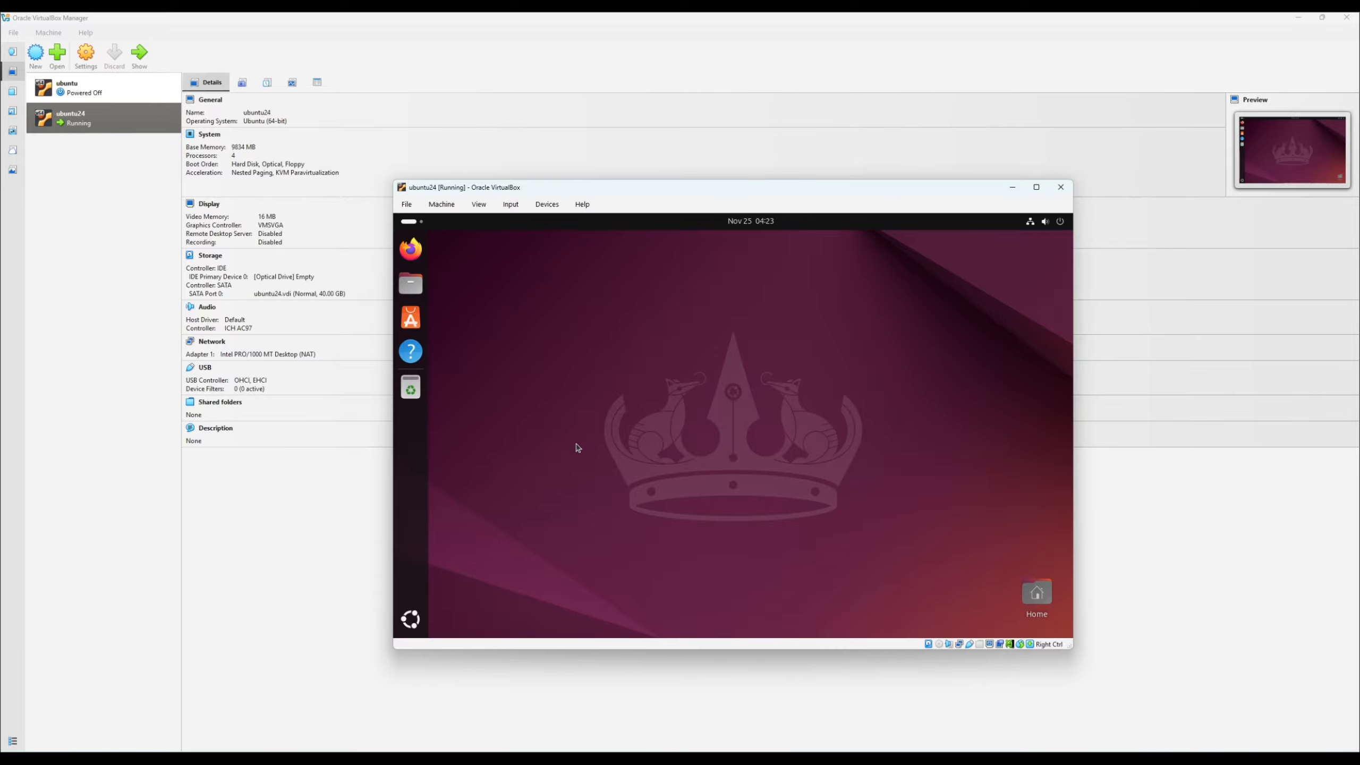
# - Open Ubuntu's Terminal and run "sudo apt update && sudo apt full-upgrade -y" to update all packages
pyautogui.click(410, 620)
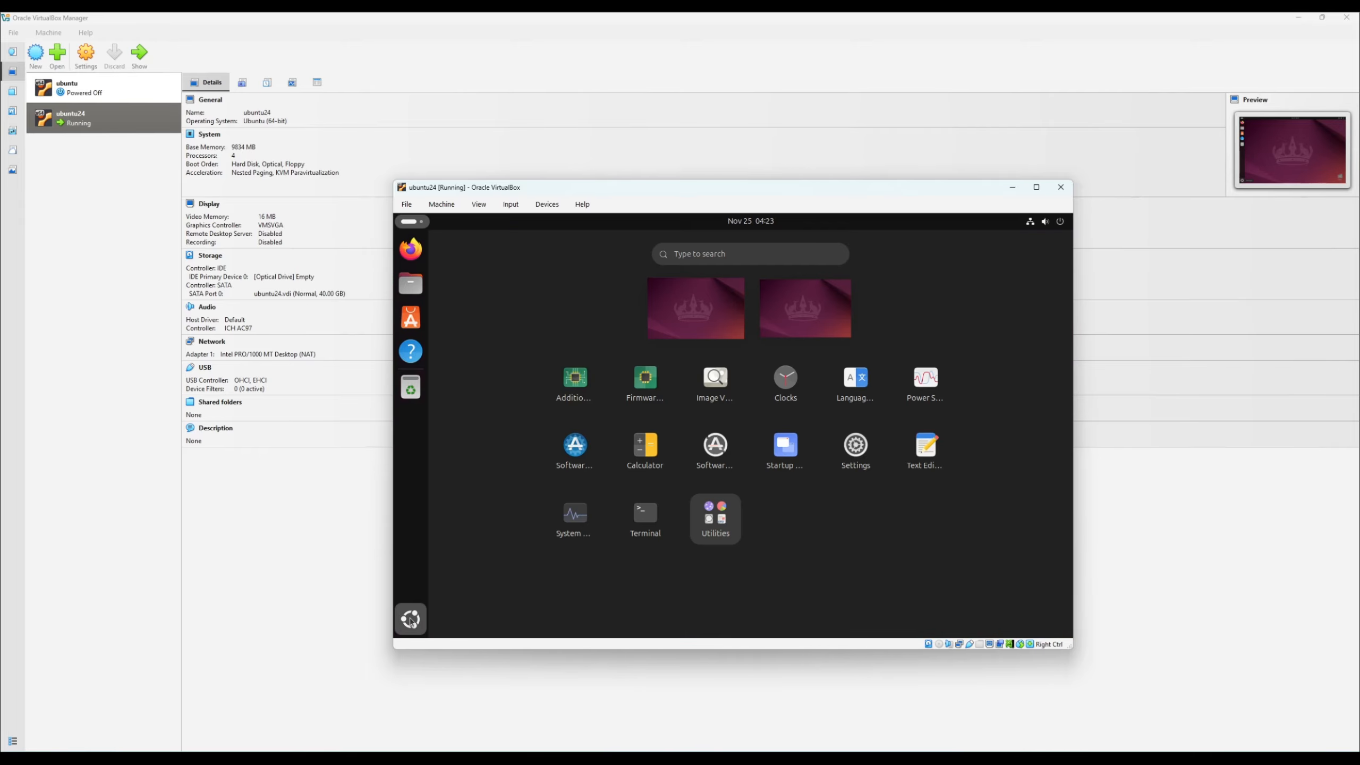
pyautogui.click(658, 518)
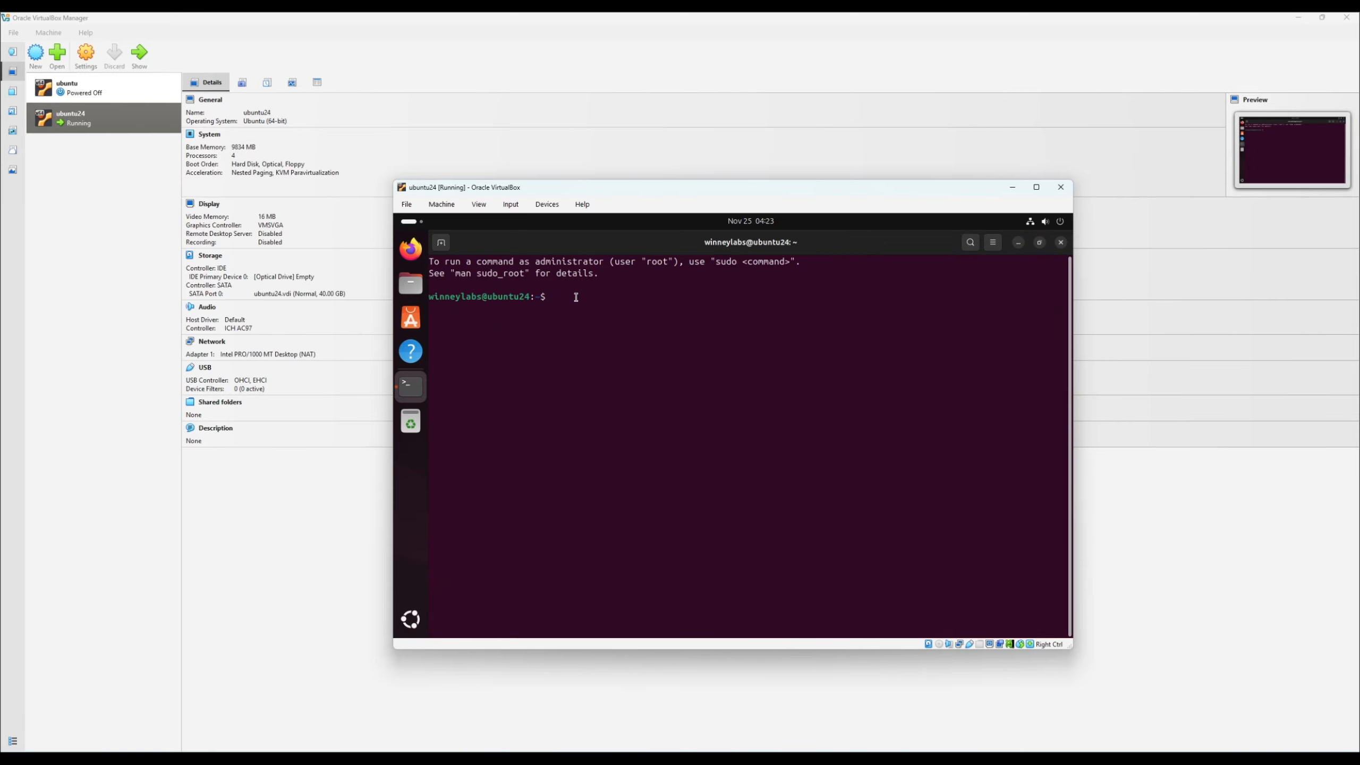
pyautogui.write('sudo apt update && sudo apt full-upgrade -y')
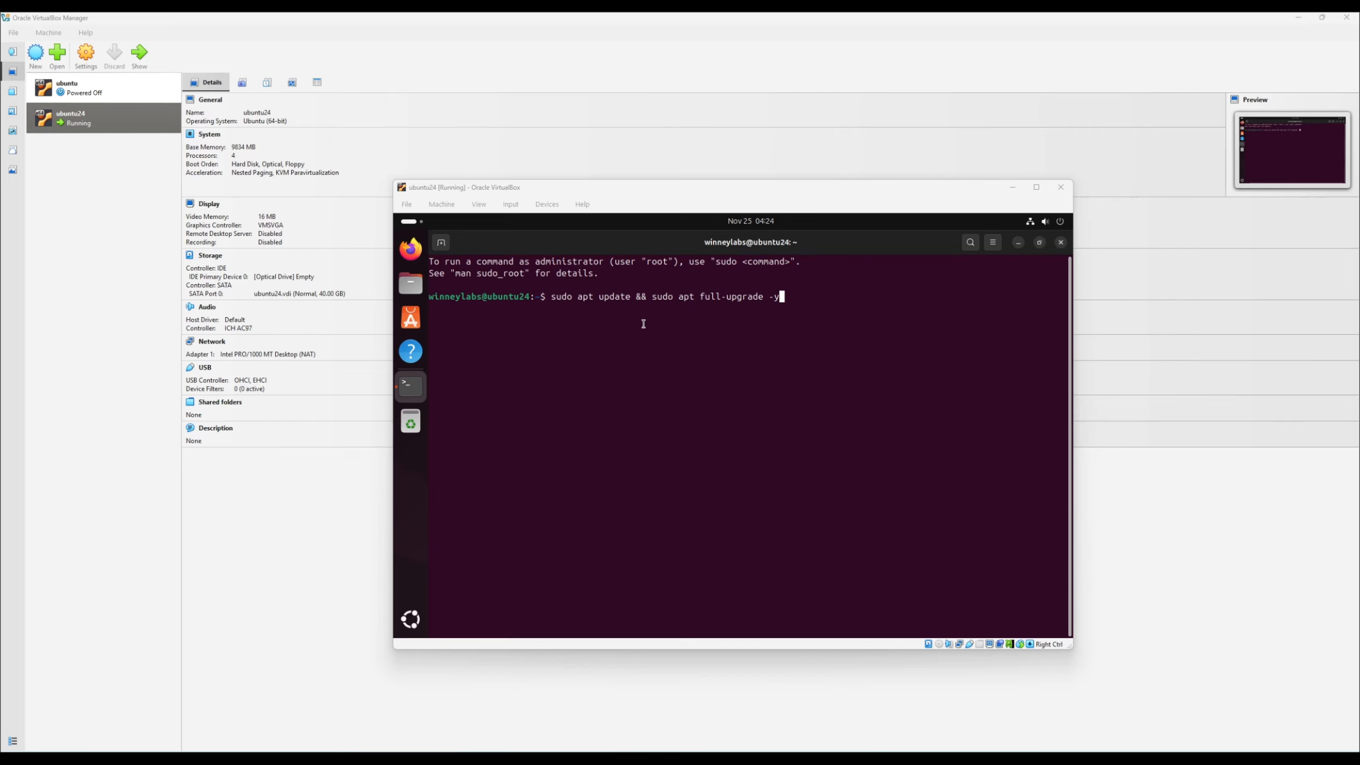
pyautogui.click(837, 318)
pyautogui.press('Return')
pyautogui.press('Return')
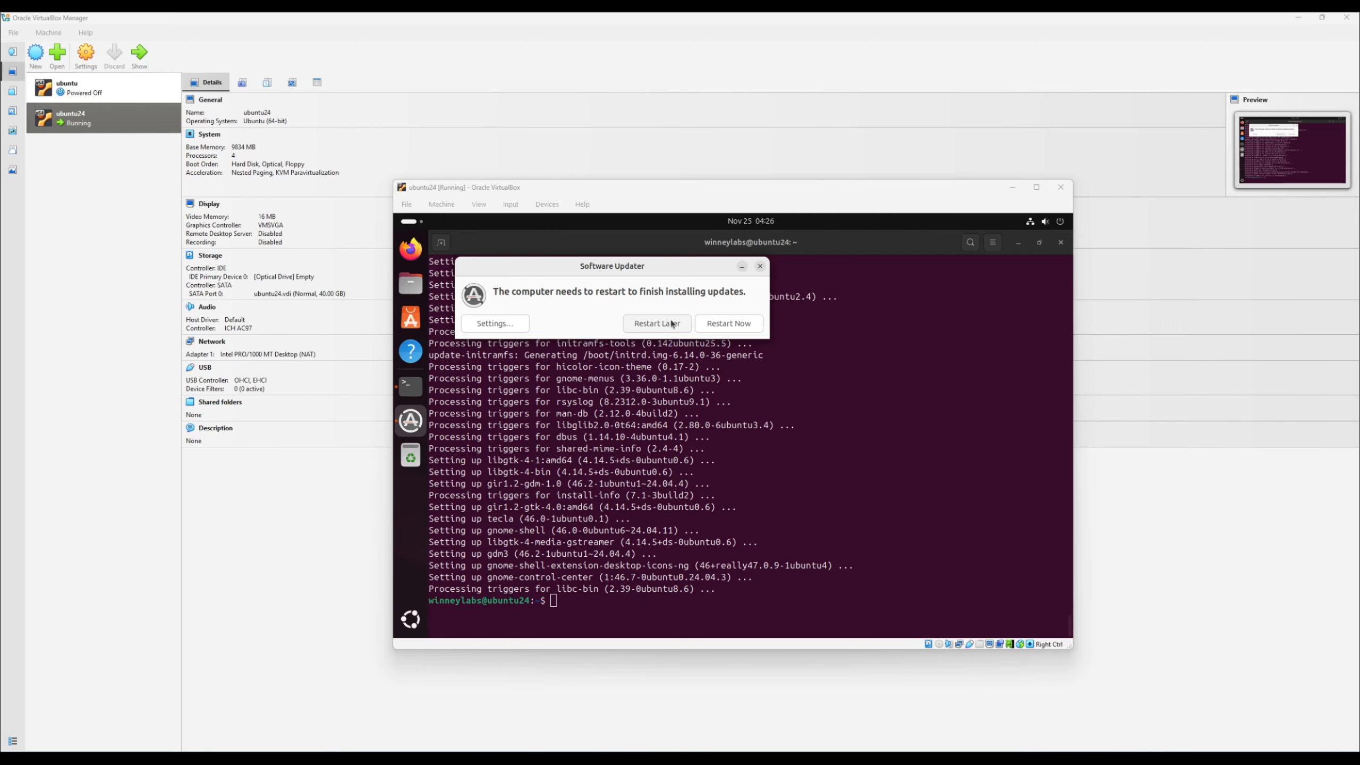
# - Postpone the restart requested by Software Updater and get a fresh prompt in the terminal
pyautogui.click(658, 324)
pyautogui.moveTo(477, 412); pyautogui.dragTo(576, 504)
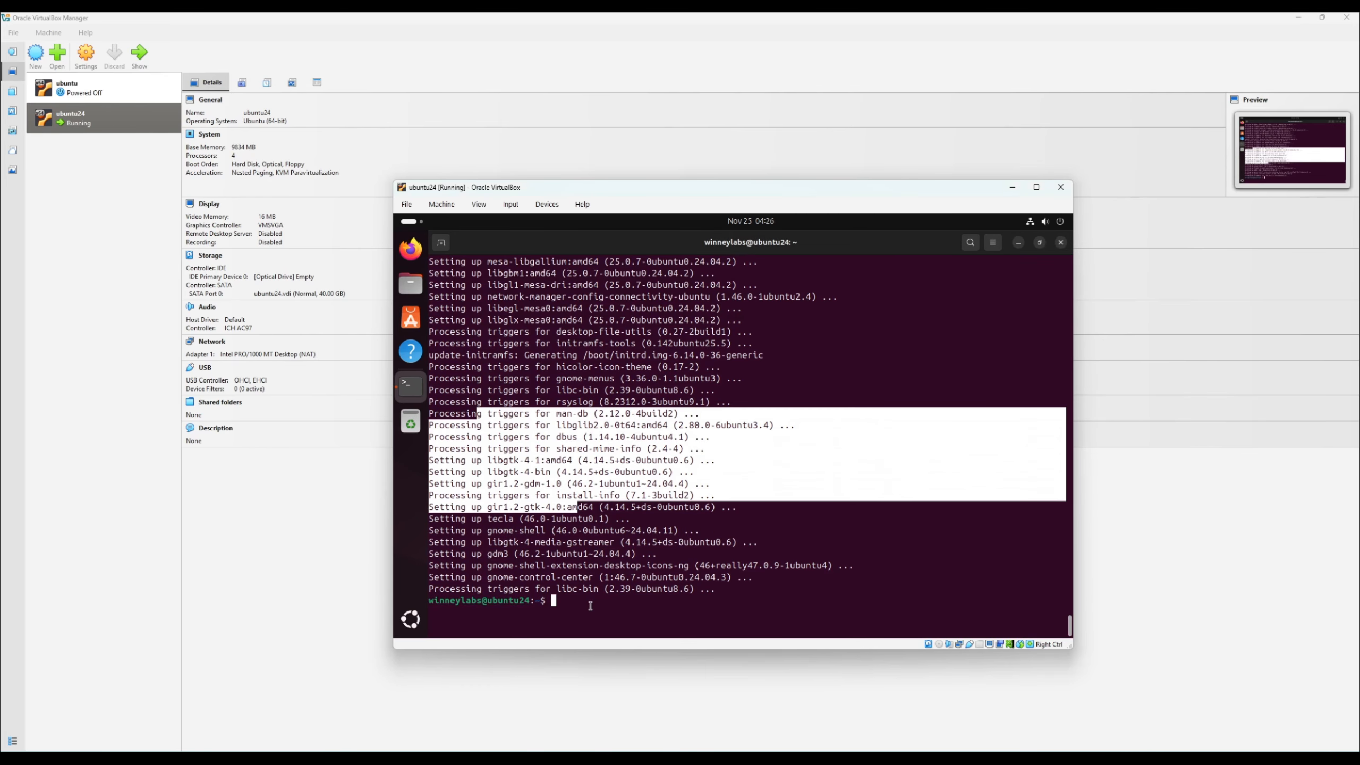
pyautogui.click(576, 504)
pyautogui.press('Return')
pyautogui.press('Return')
pyautogui.press('Return')
pyautogui.press('Return')
pyautogui.press('Return')
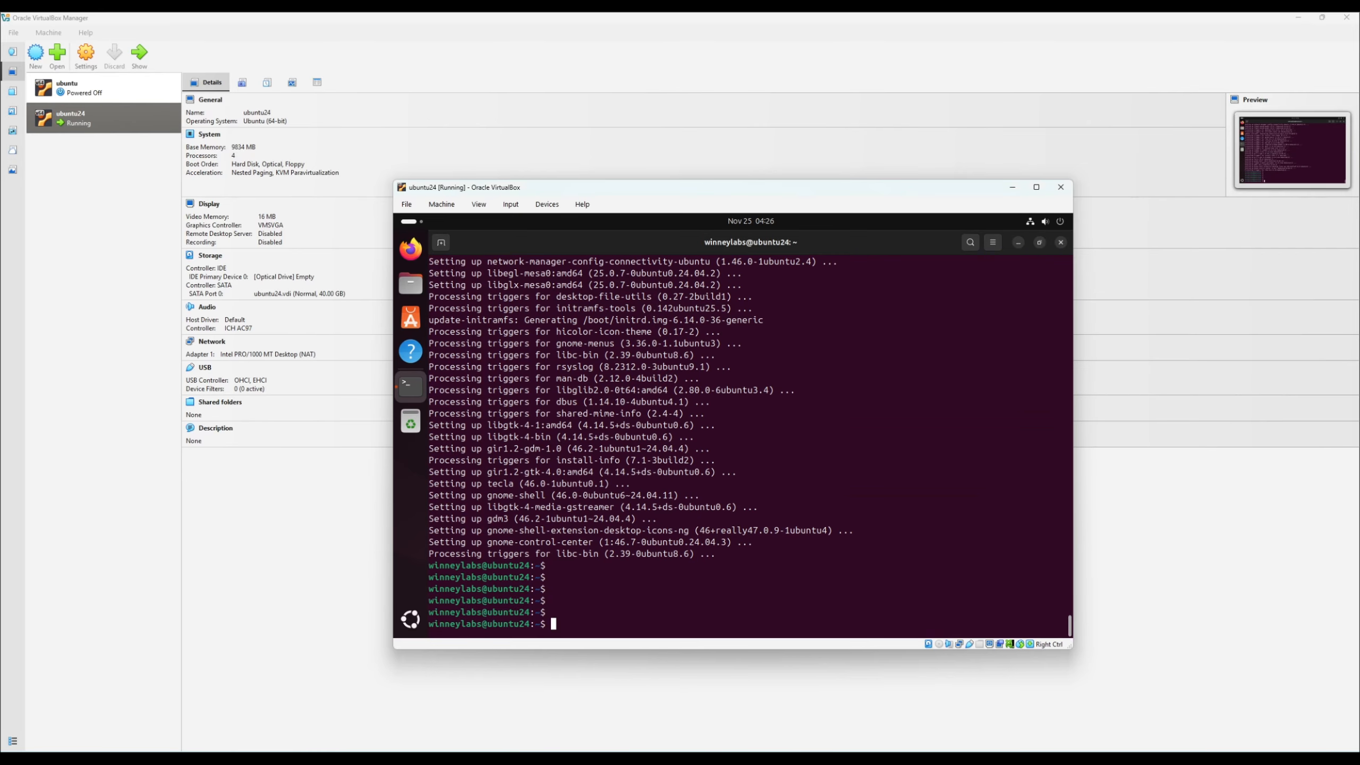
# - Run "sudo apt install build-essential dkms linux-headers-$(uname -r)" in the terminal and agree to continue the installation
pyautogui.write('sudo apt install build-essential dkms linux-headers-($u')
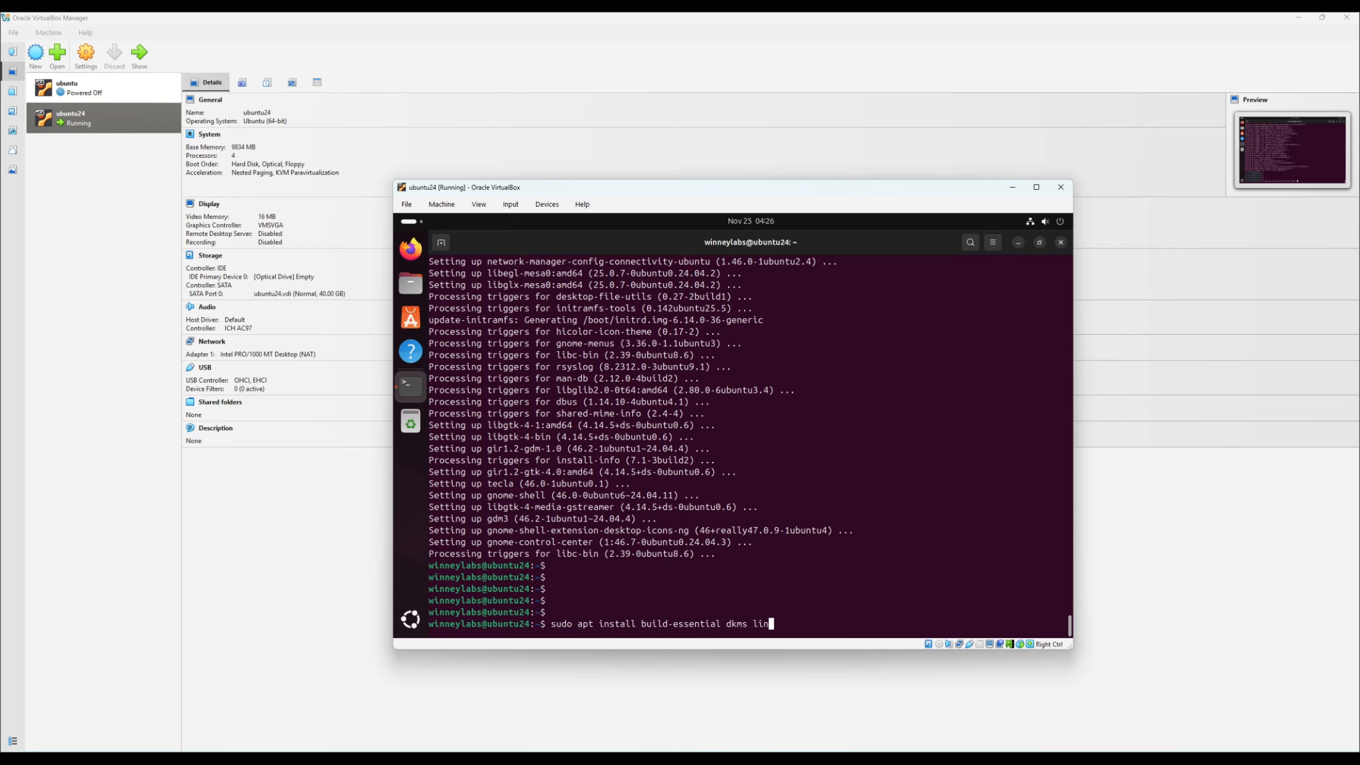
pyautogui.write('name -r)')
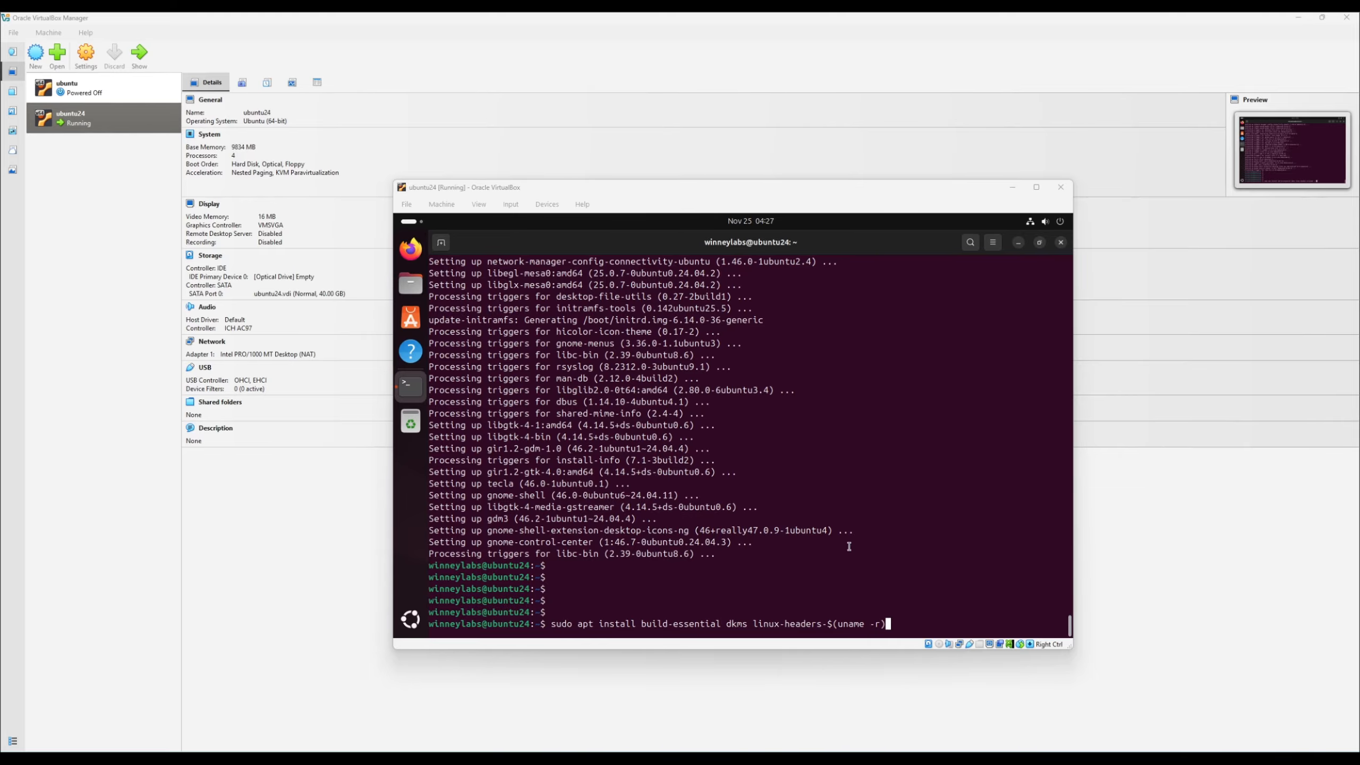
pyautogui.click(859, 565)
pyautogui.press('Return')
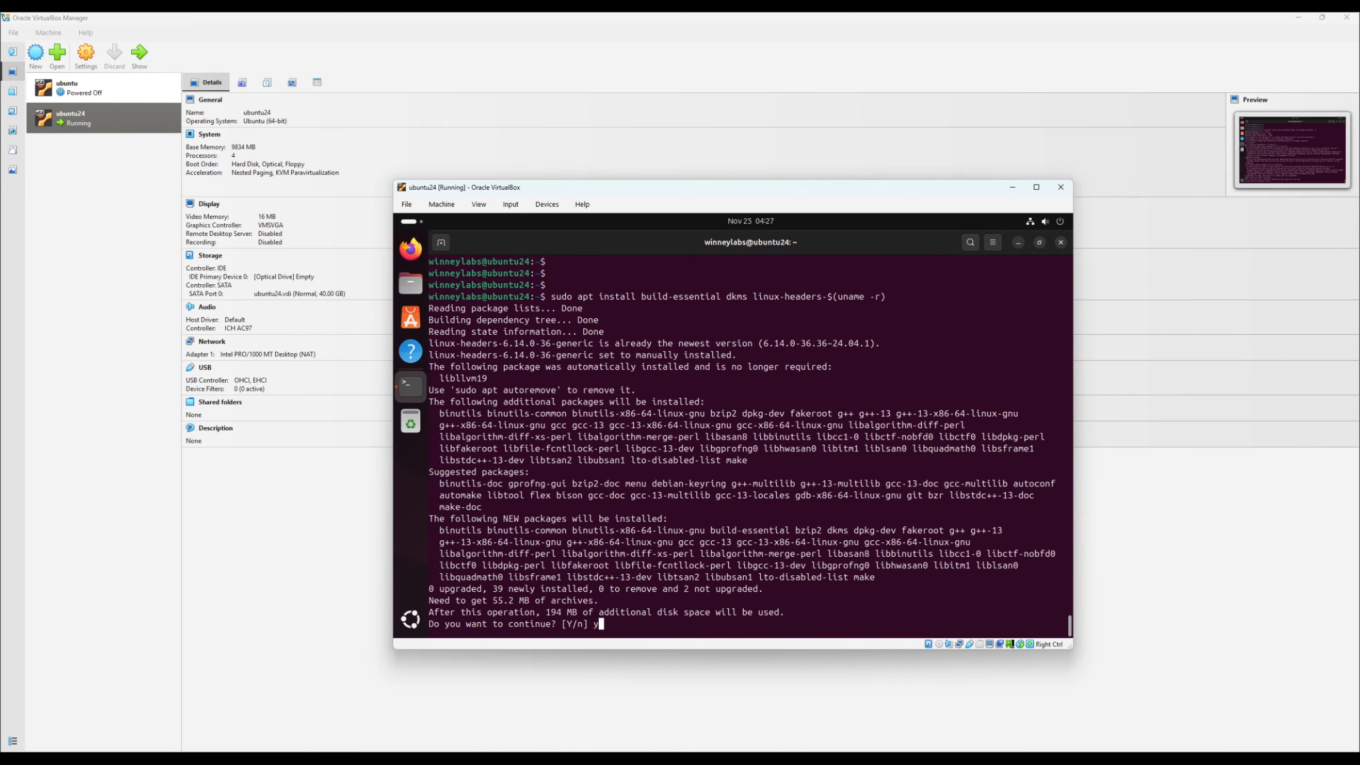
pyautogui.write('y')
pyautogui.press('Return')
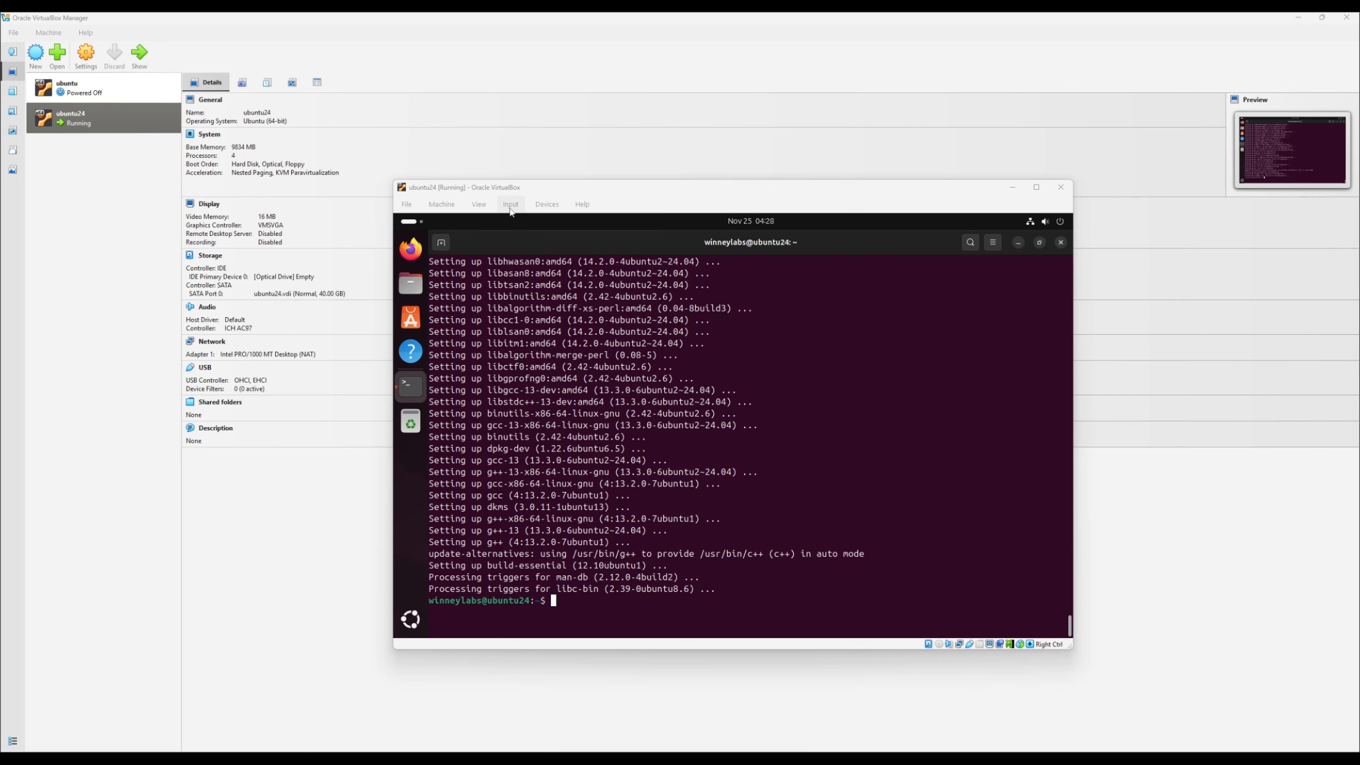
# - Insert the Guest Additions CD image into the virtual machine and run its installer, authenticating with the account password
pyautogui.click(544, 205)
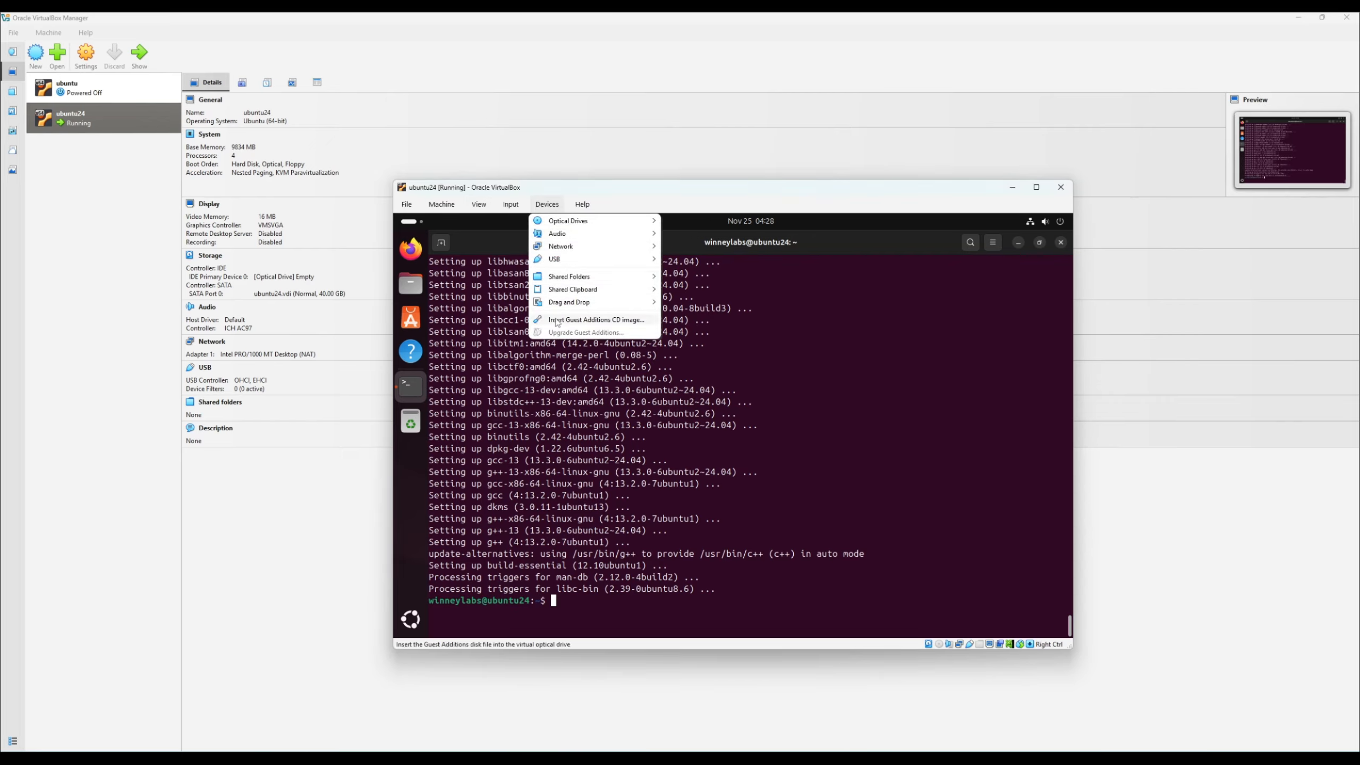
pyautogui.click(632, 321)
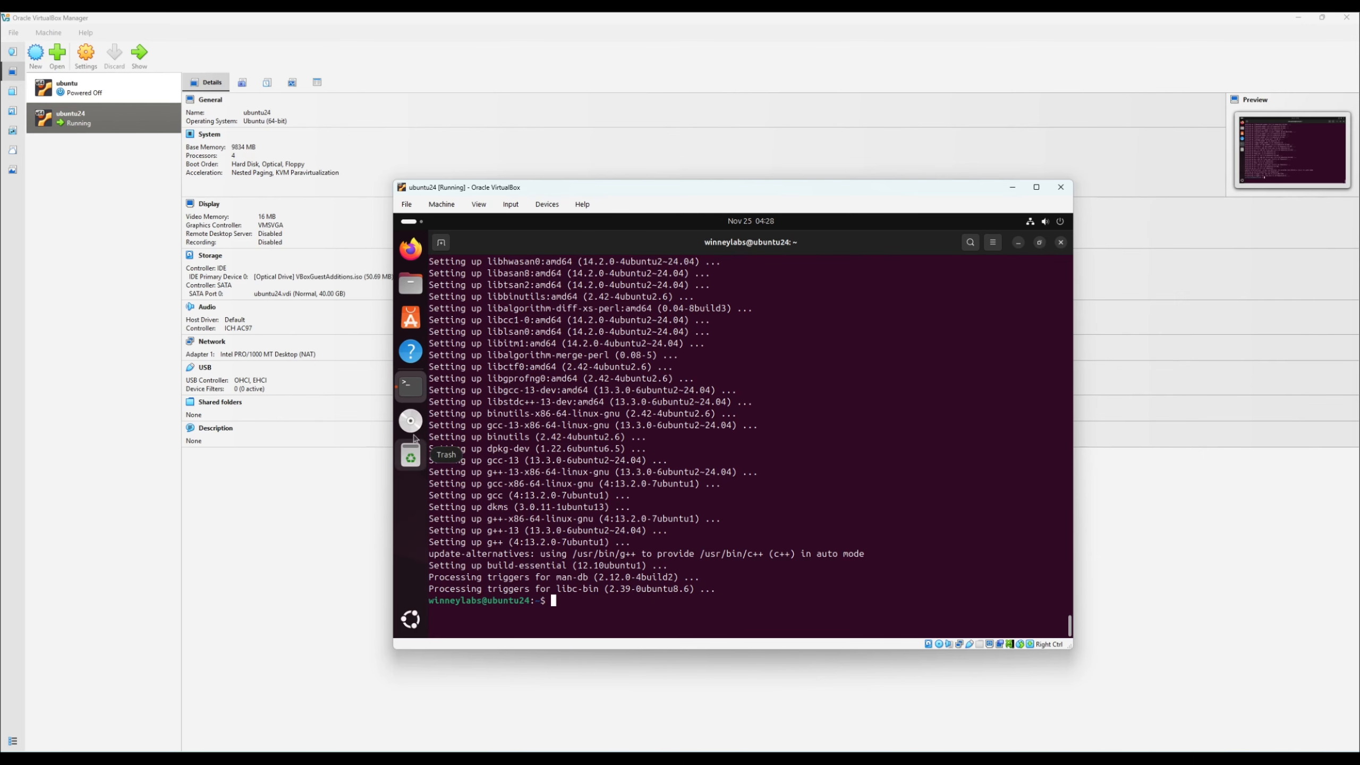
pyautogui.click(410, 422)
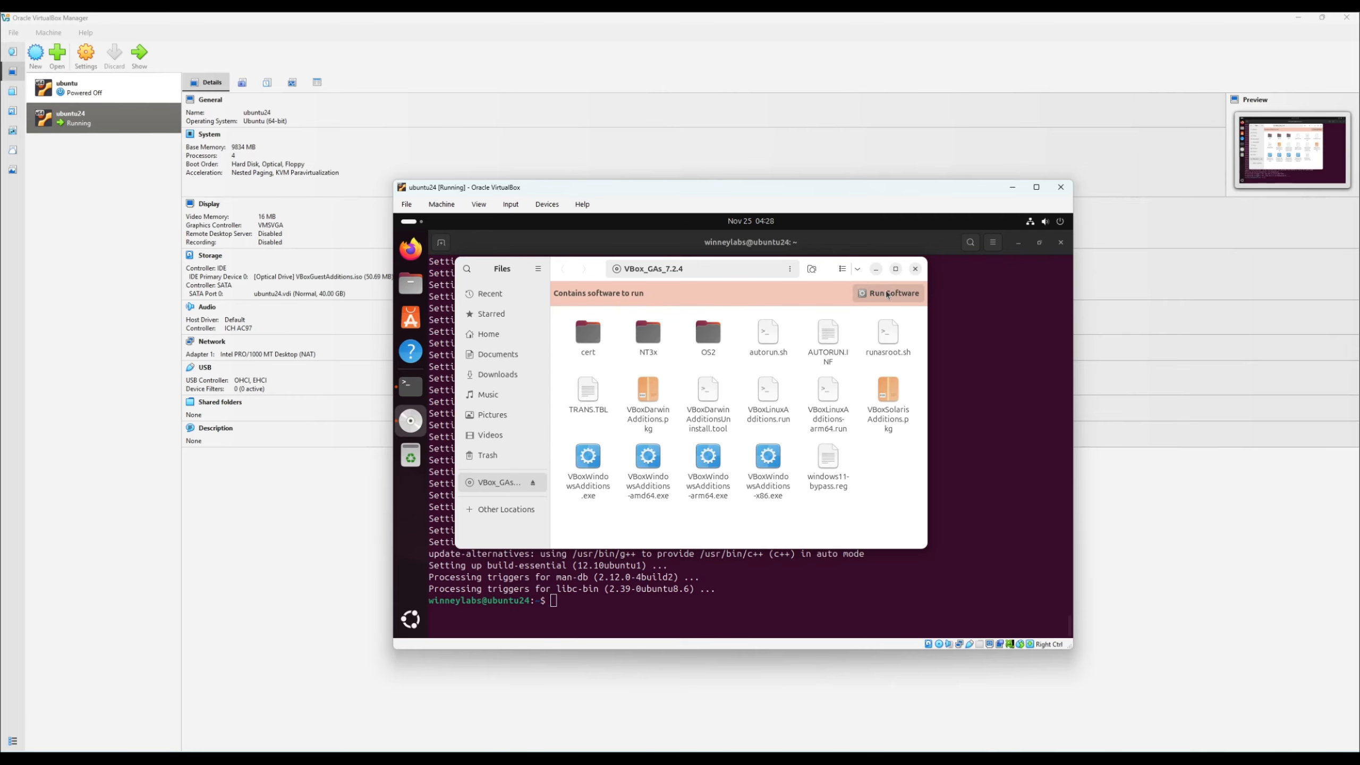
pyautogui.click(899, 294)
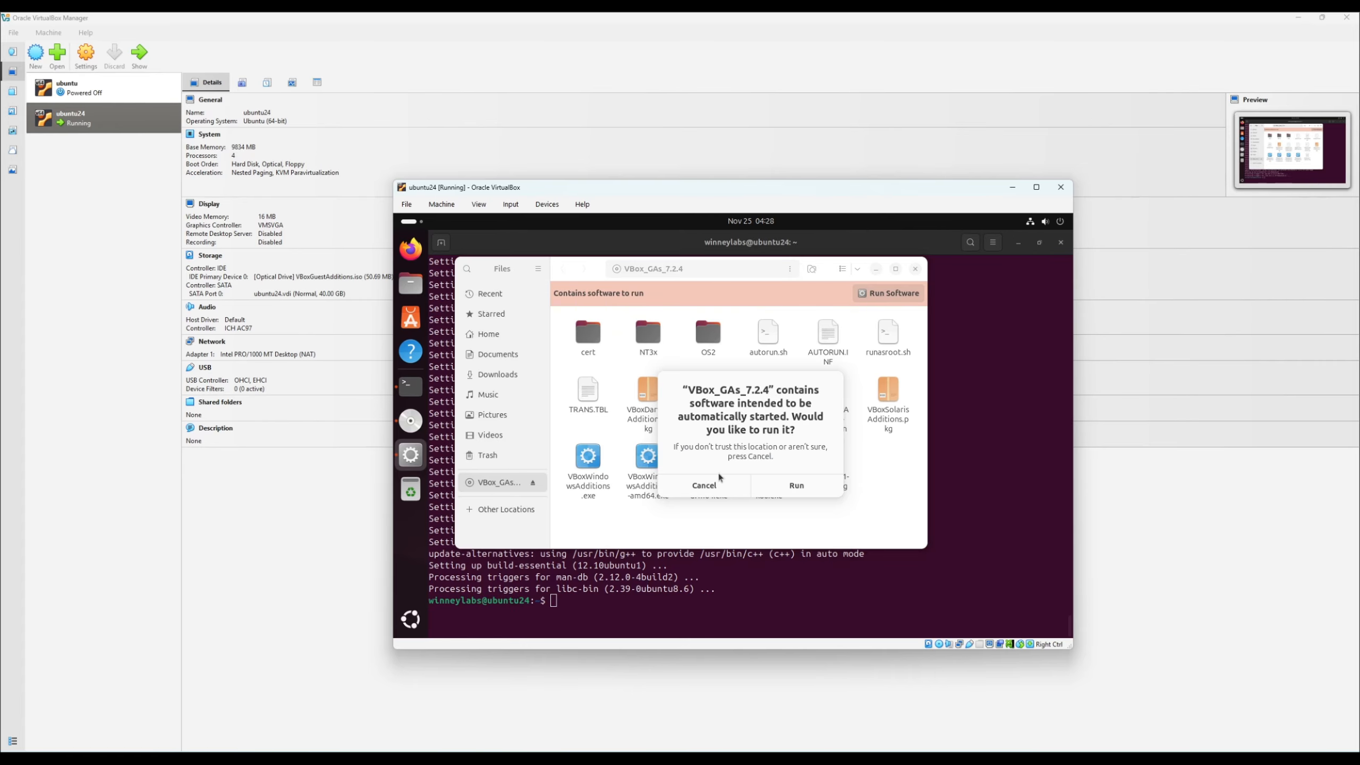
pyautogui.click(791, 485)
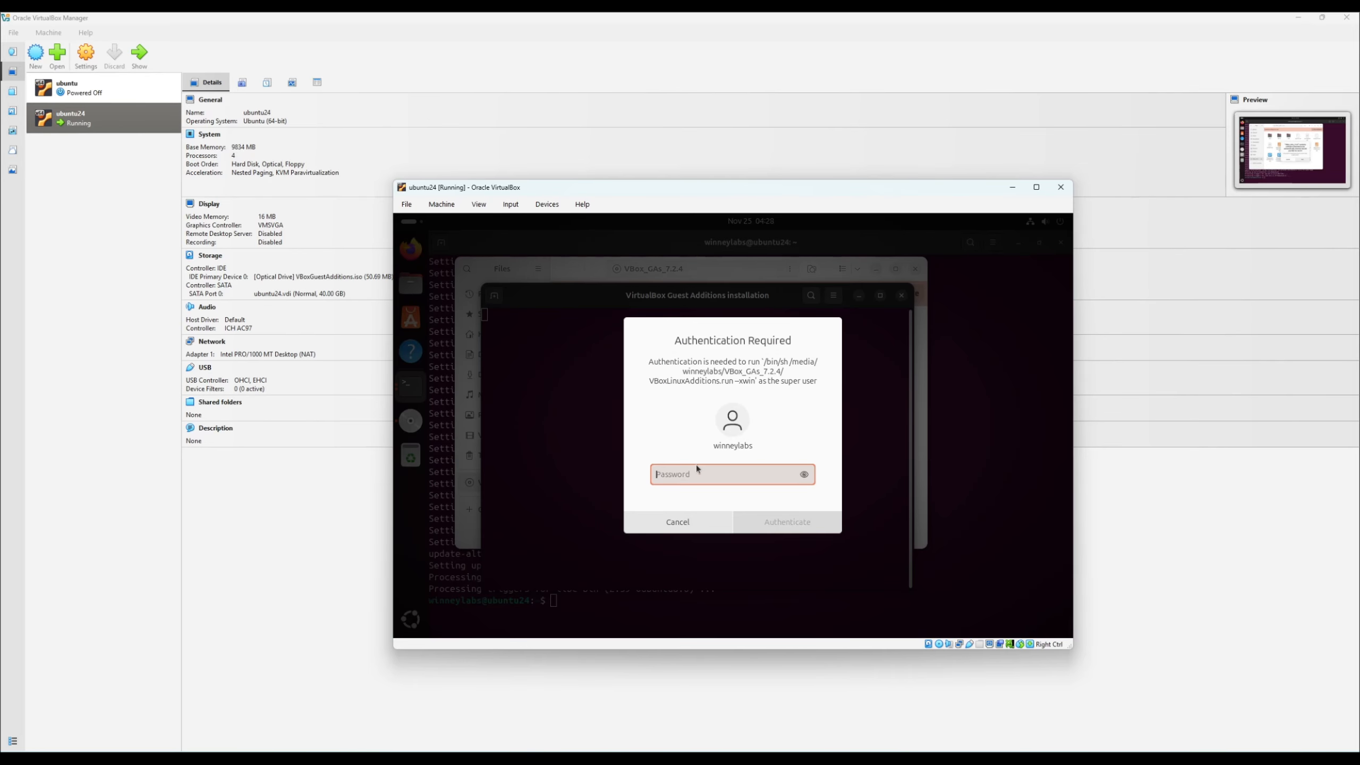
pyautogui.write('********')
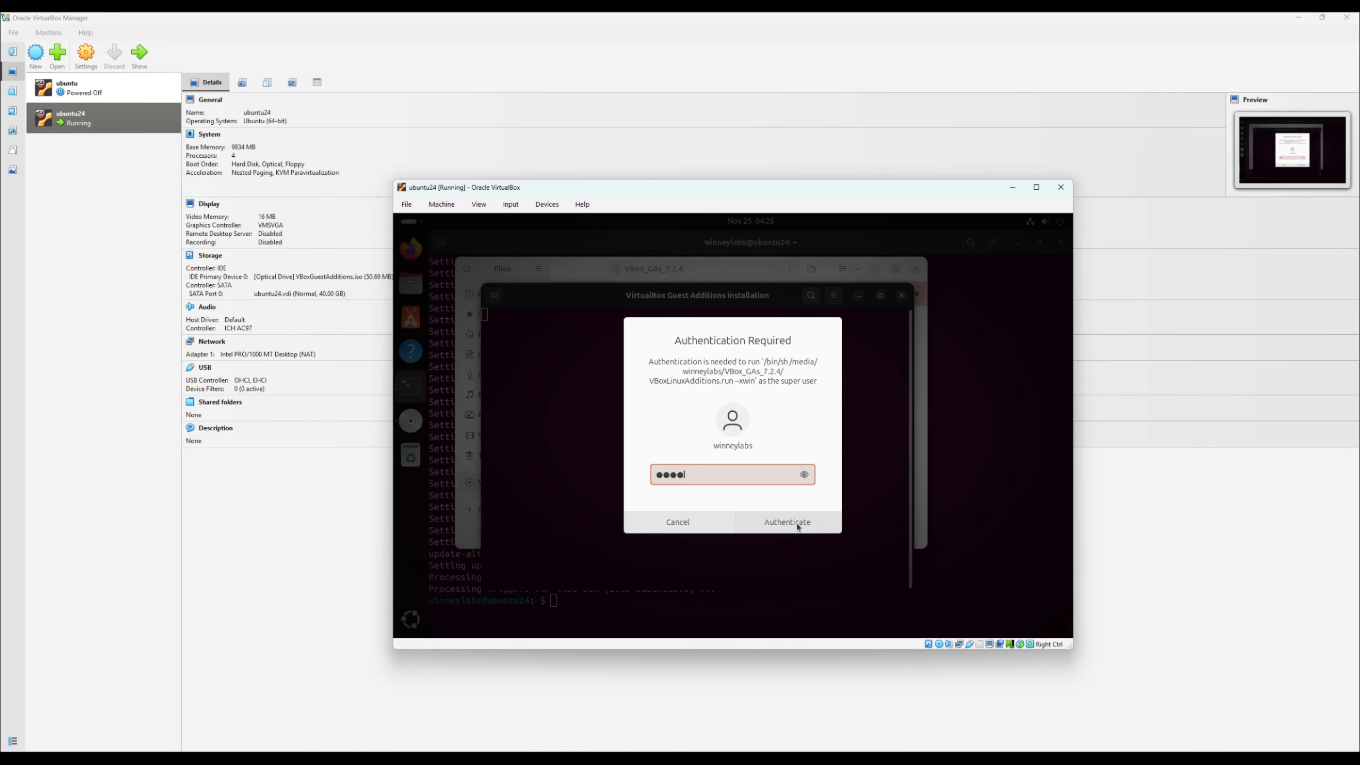
pyautogui.click(796, 523)
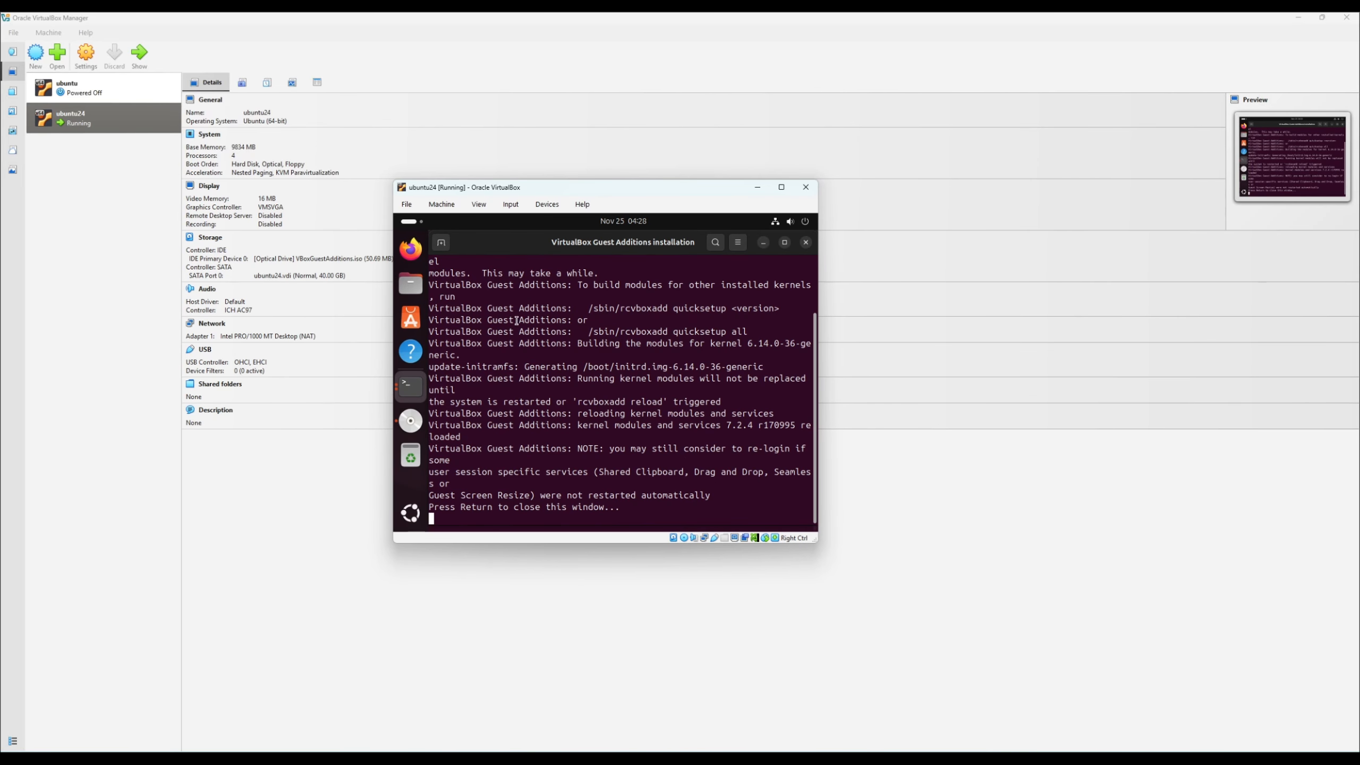
# - Power off the Ubuntu guest system from within its desktop
pyautogui.click(805, 222)
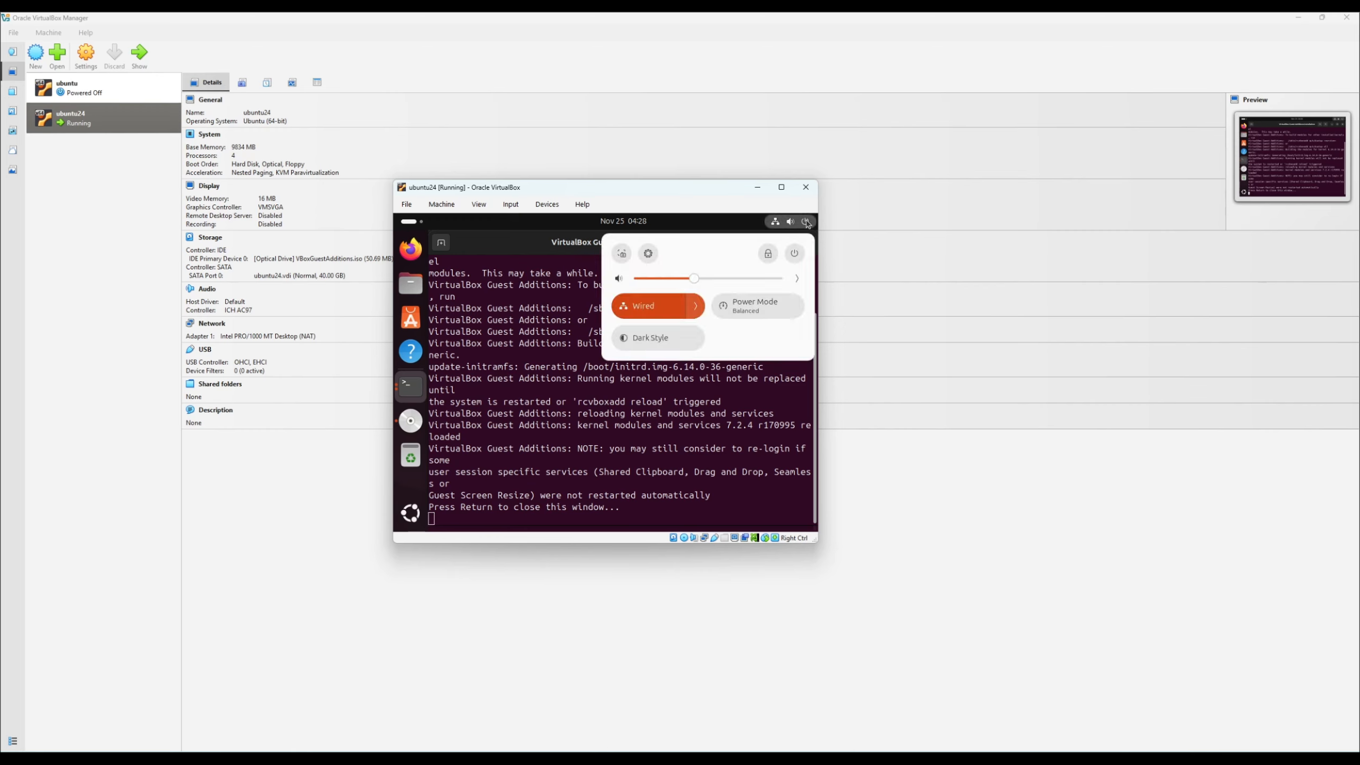
pyautogui.click(795, 253)
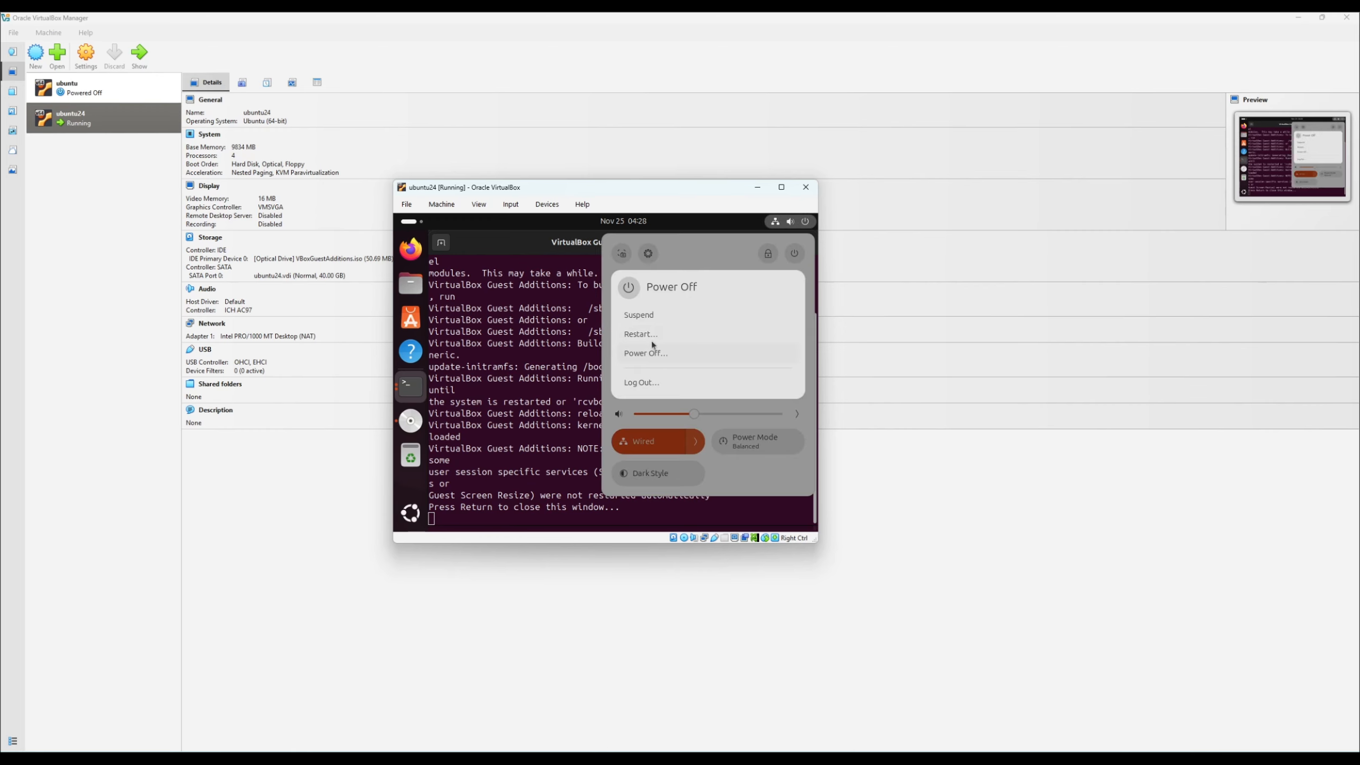
pyautogui.click(687, 354)
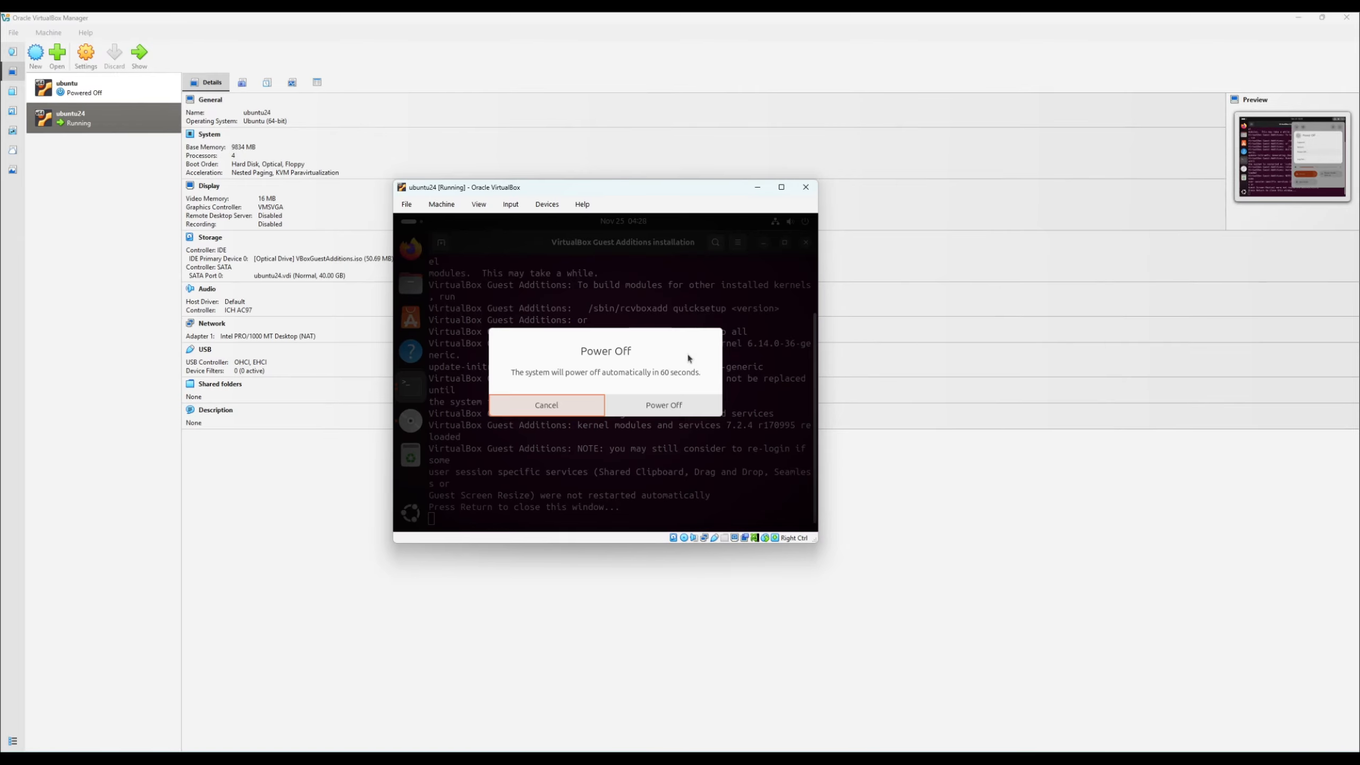
pyautogui.click(682, 405)
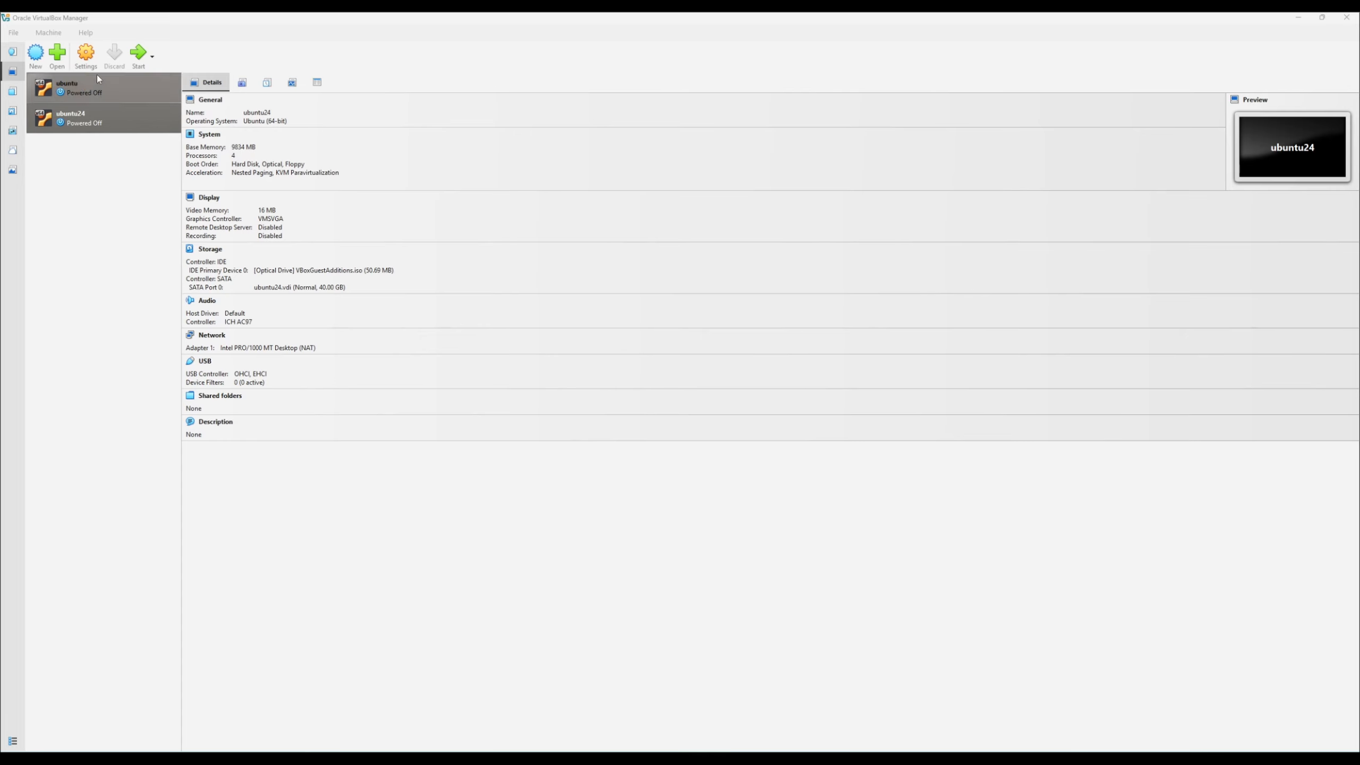
# - Set the ubuntu24 virtual machine's video memory to 128 MB in its display settings and save the change
pyautogui.click(87, 58)
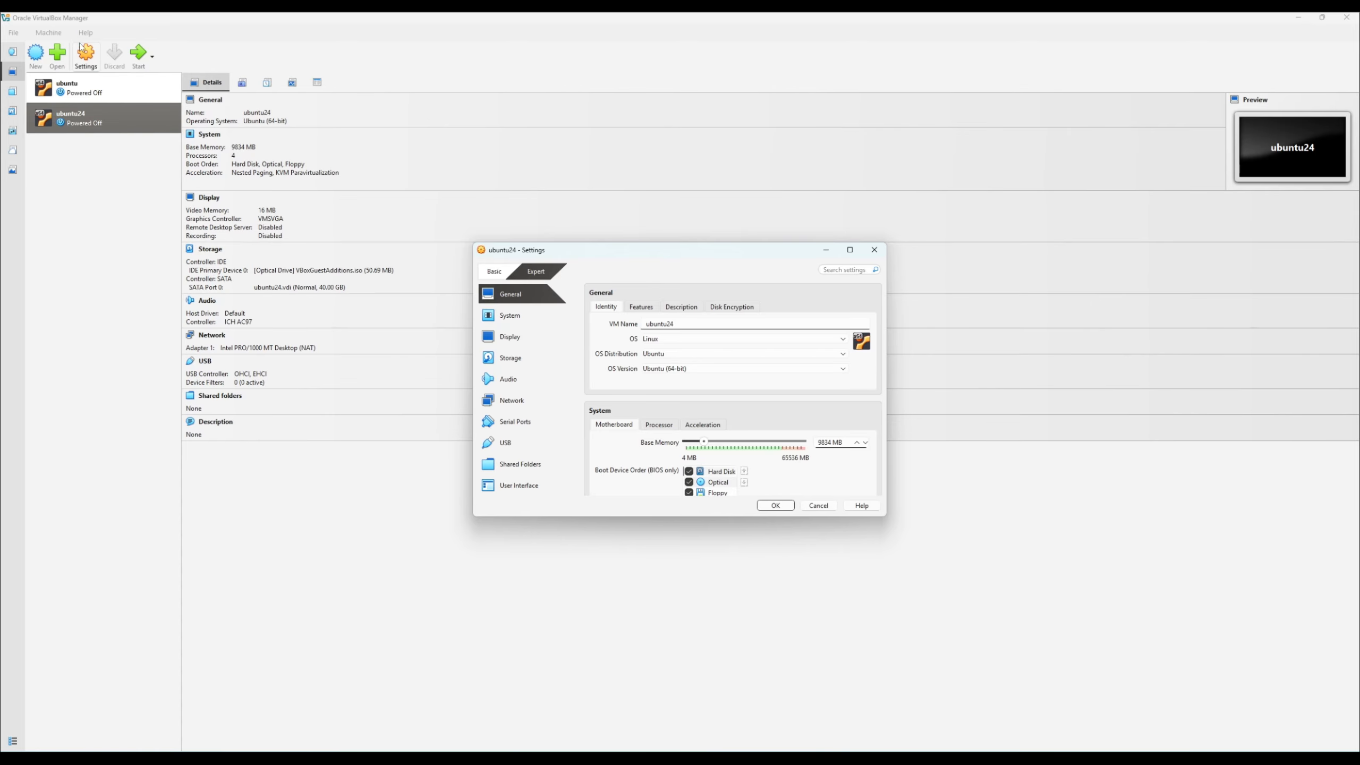
pyautogui.click(518, 337)
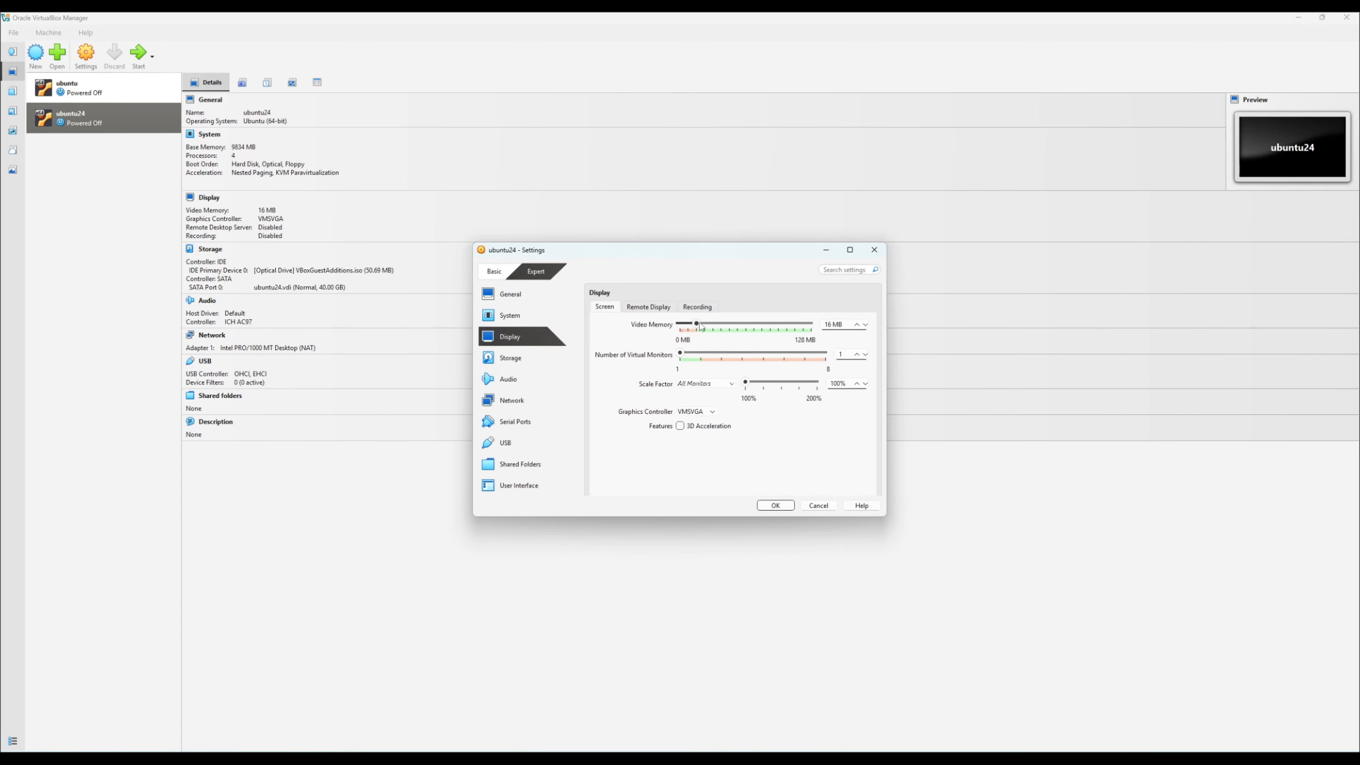
pyautogui.moveTo(696, 325); pyautogui.dragTo(822, 326)
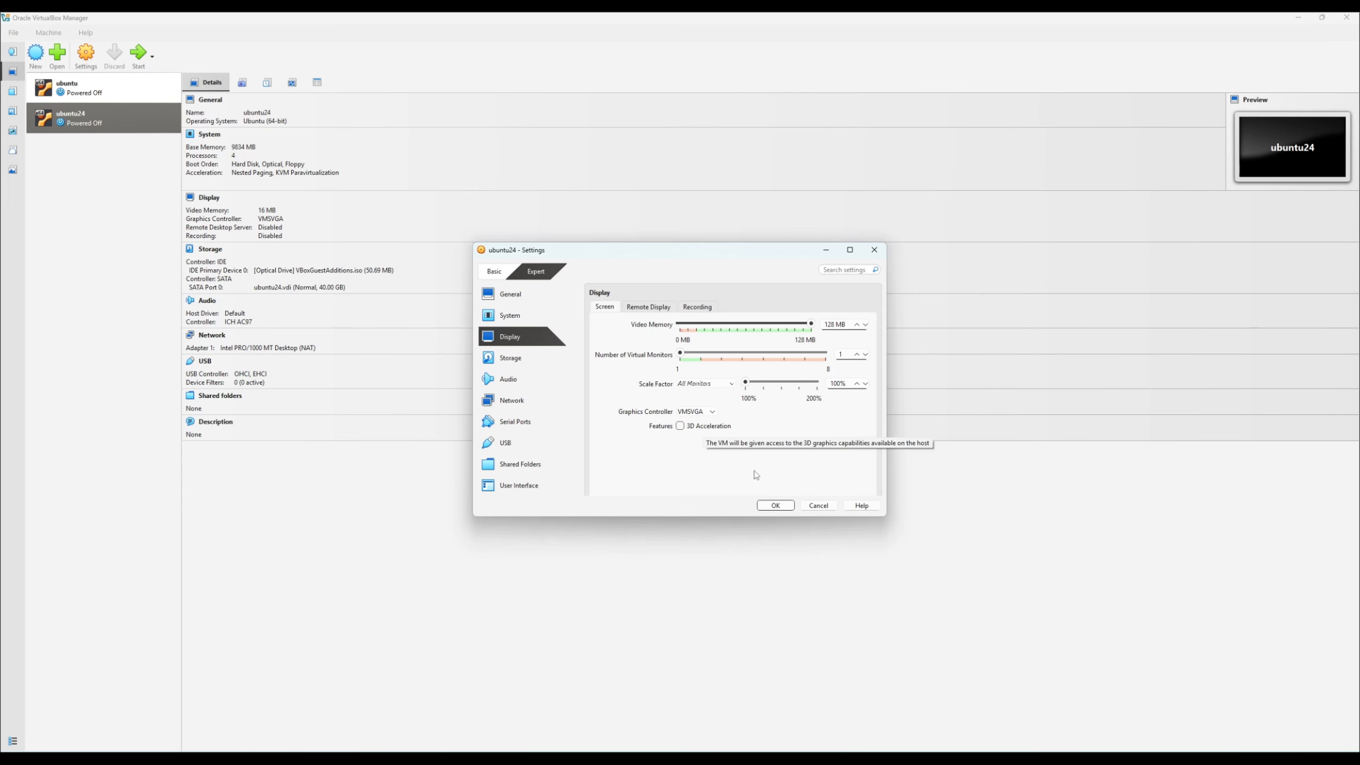
pyautogui.click(776, 506)
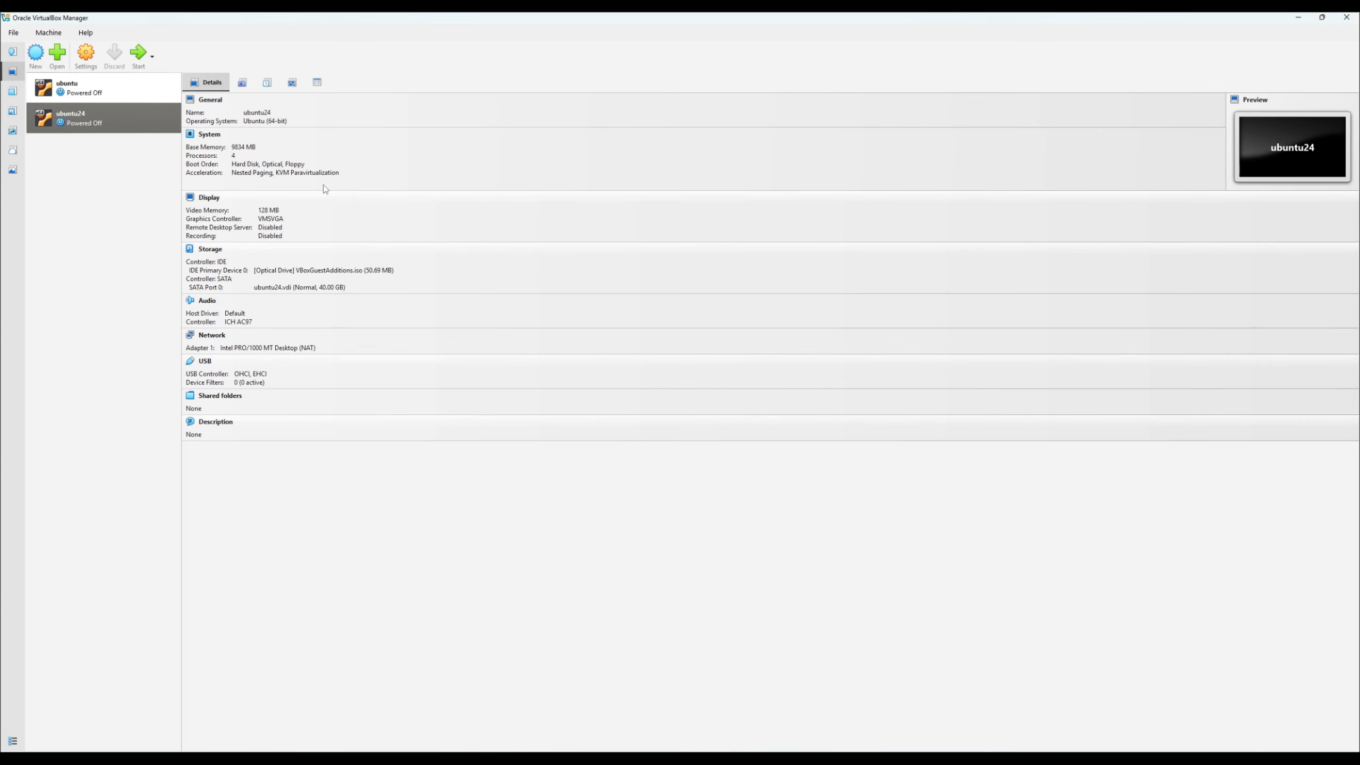
# - Start the ubuntu24 virtual machine and maximize its window so the guest display fills the screen
pyautogui.doubleClick(106, 124)
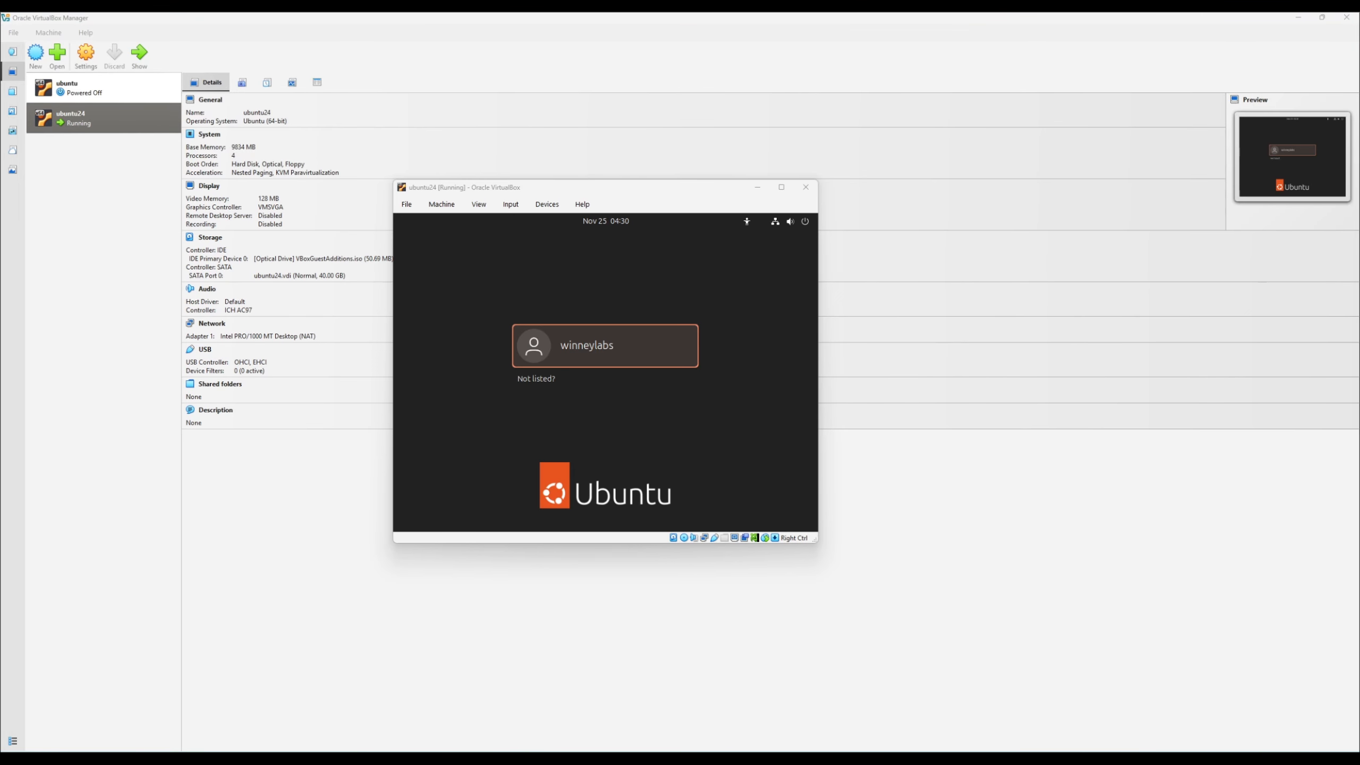
pyautogui.click(781, 187)
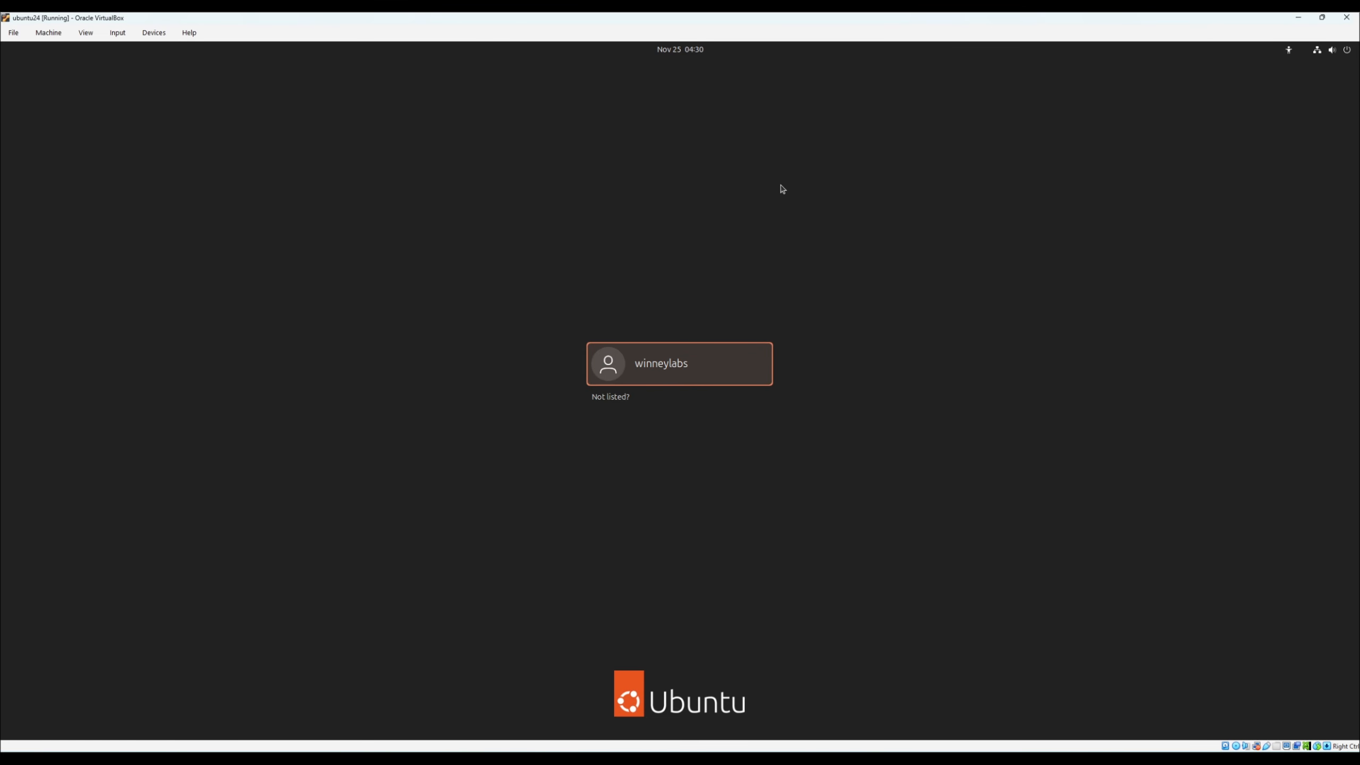